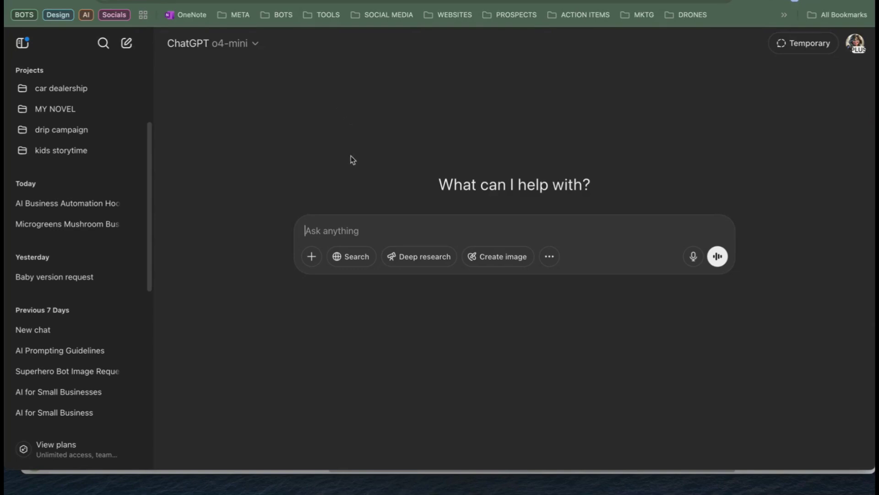
- Attach the photo IMG_2313.jpg from the desktop to a new chat message
click(312, 259)
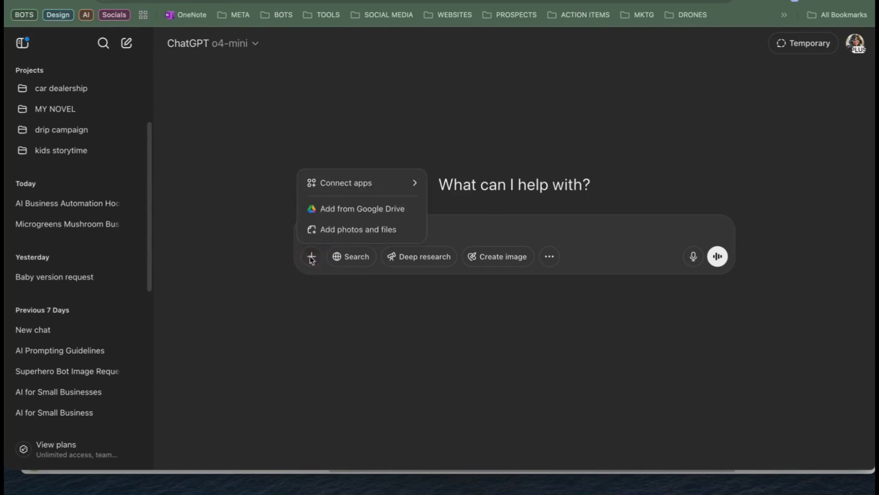
click(335, 233)
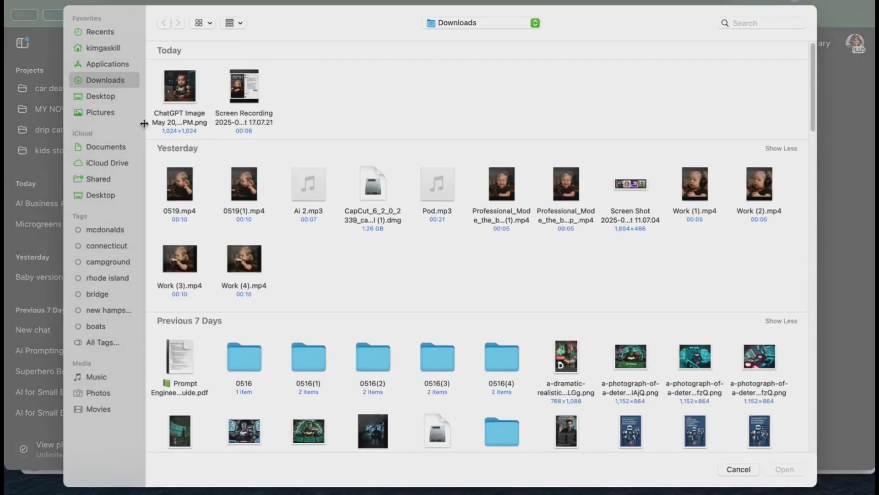
click(110, 96)
click(187, 91)
double_click(186, 91)
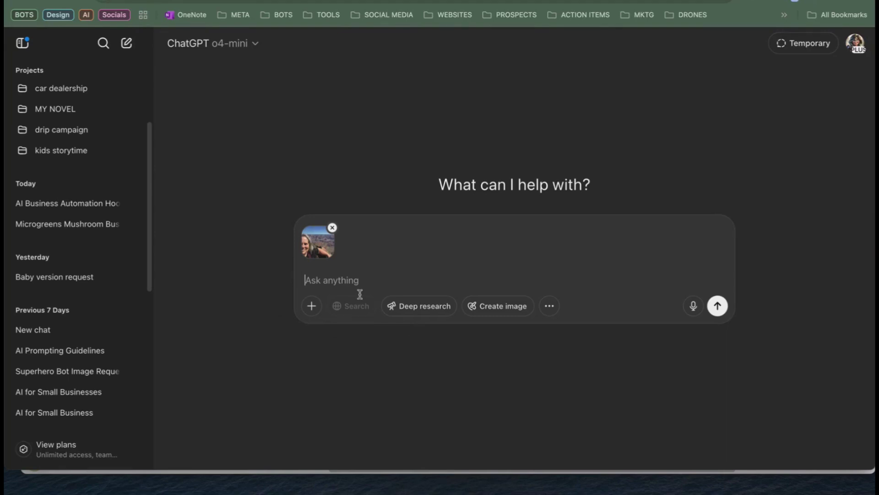
- Submit the prompt "Create an image of me as a baby give it attitude like I have make her cool and sassy and an outdoor adventurer"
text(Create an image of me as a baby give it attitude like I have make her cool and sassy and an outdoor adventurer)
key(Return)
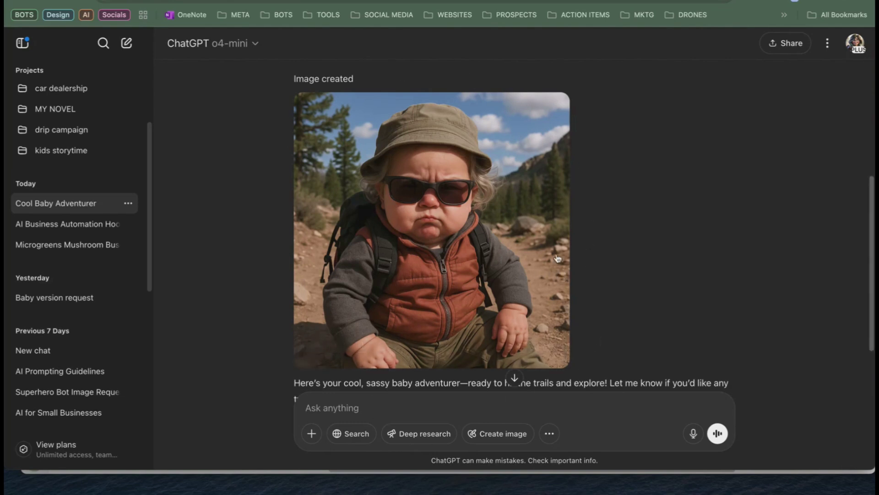
scroll(552, 256, down, 1)
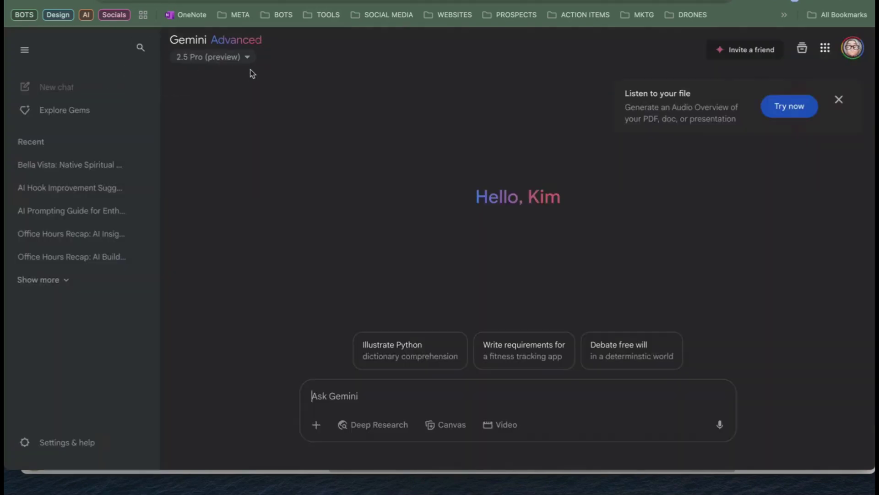
- In Gemini, choose the 2.5 Flash (preview) model and attach IMG_2313.jpg from the desktop
click(248, 59)
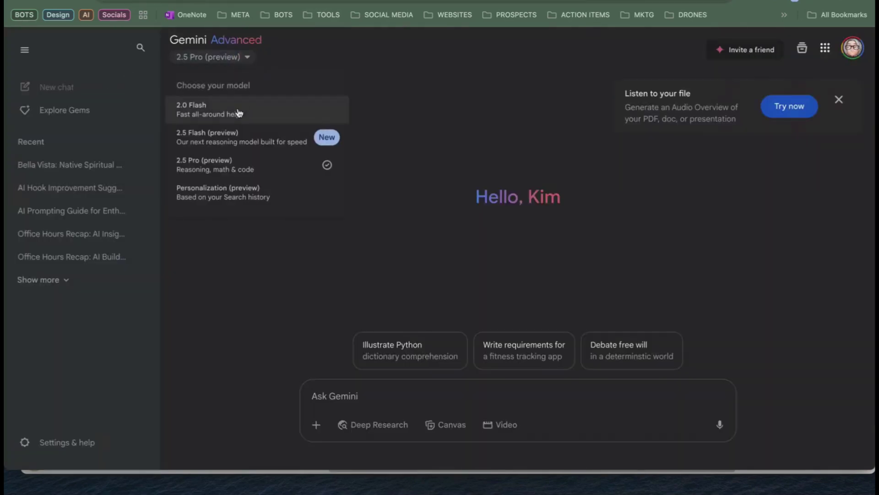
click(233, 145)
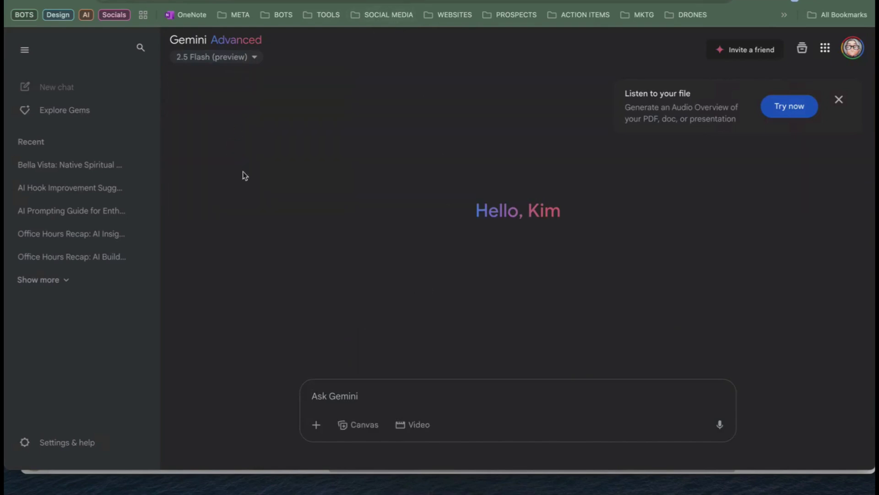
click(316, 424)
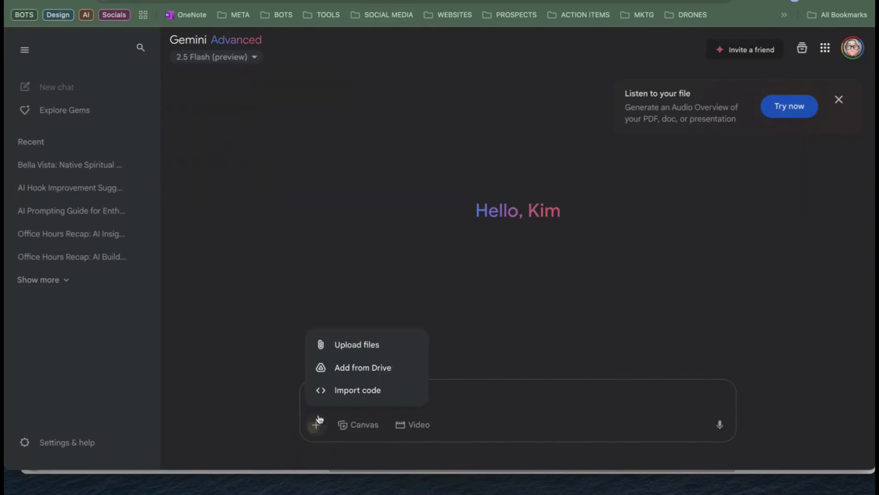
click(358, 352)
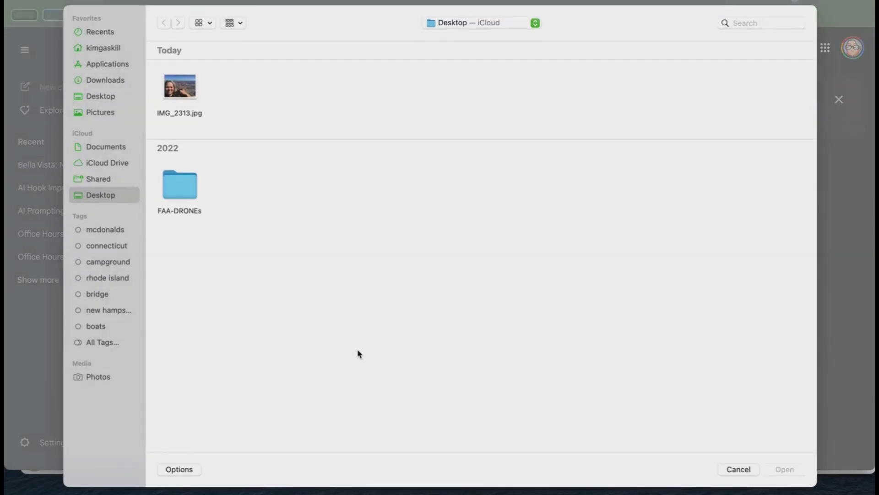
double_click(183, 106)
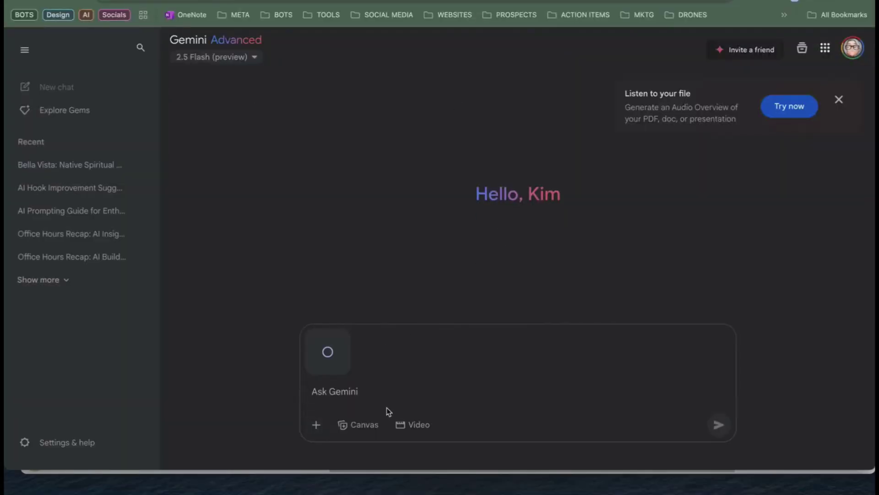
- Submit the prompt "make me a baby" with the attached photo
click(359, 392)
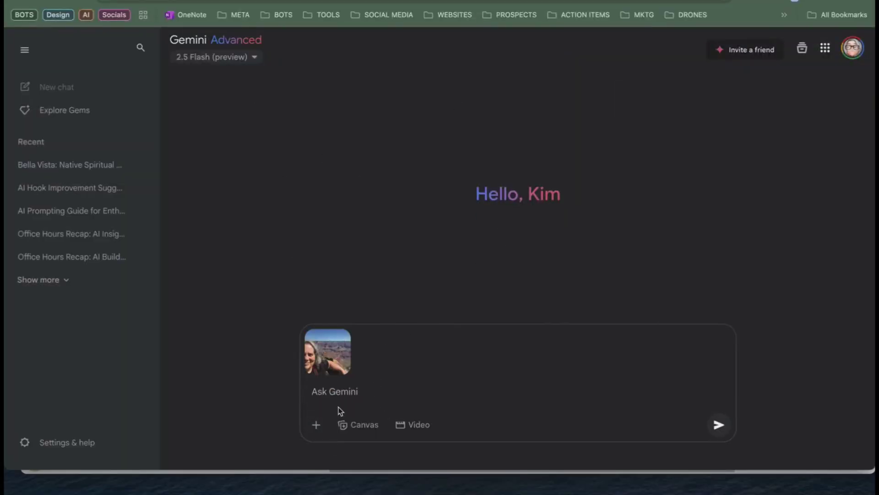
text(make me a baby)
key(Return)
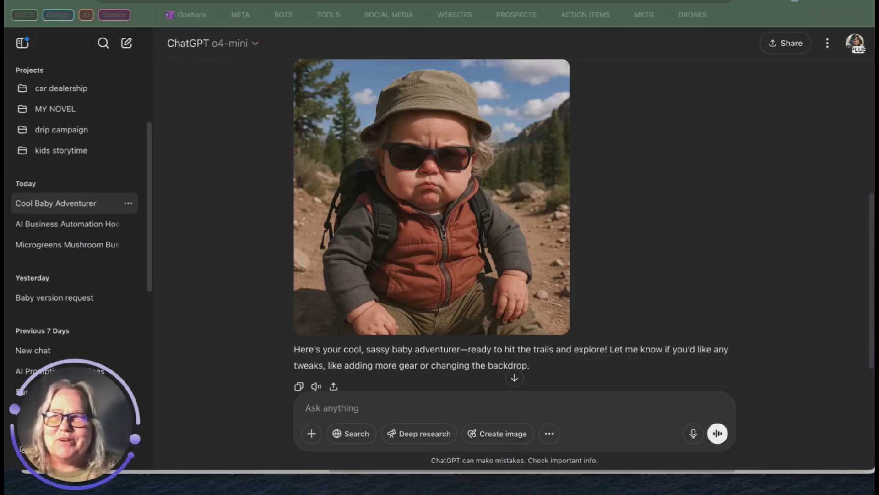
- Back in ChatGPT, download the generated baby adventurer image to the desktop
mouse_move(36, 50)
click(36, 110)
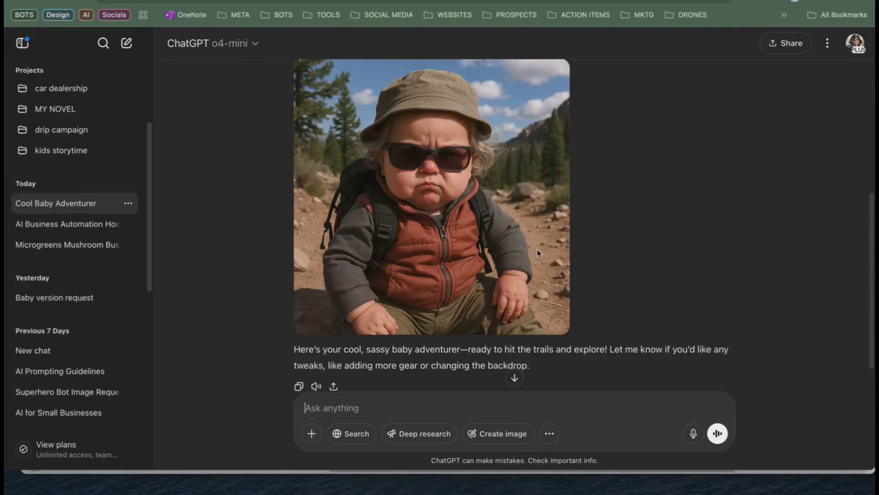
mouse_move(407, 328)
click(363, 314)
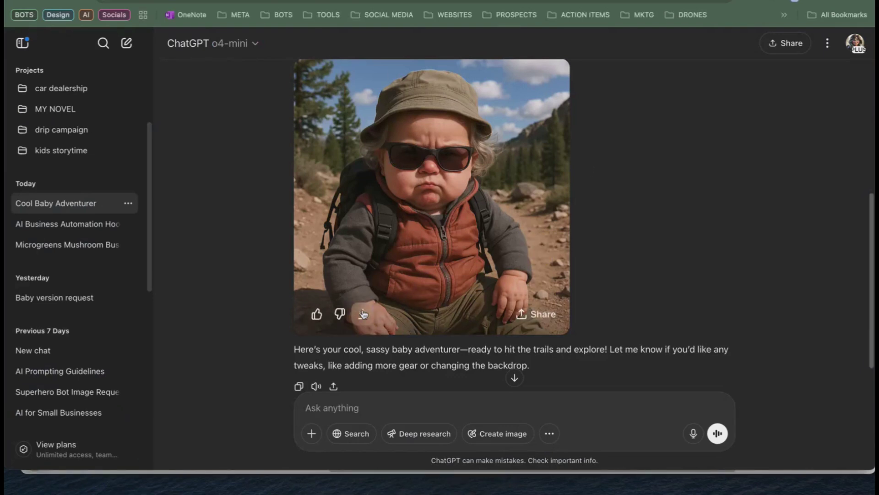
click(639, 98)
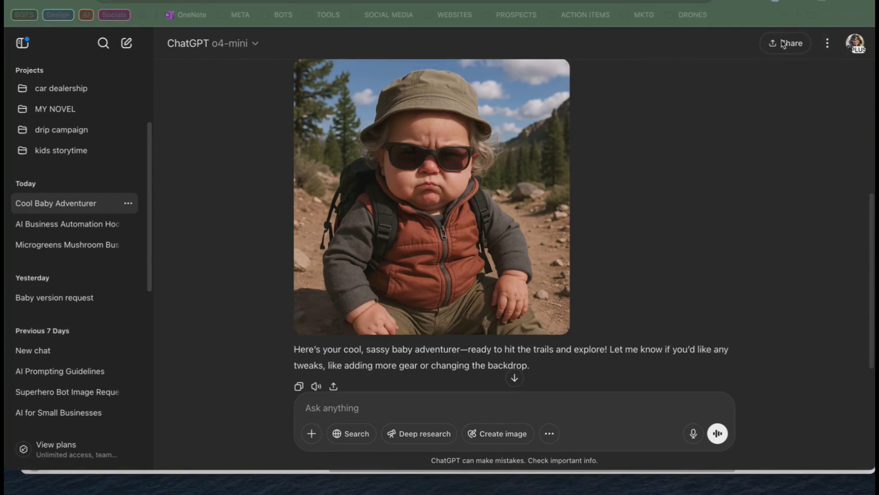
- Open the Kling AI site in a new browser tab and view its monthly subscription plans
key(super+t)
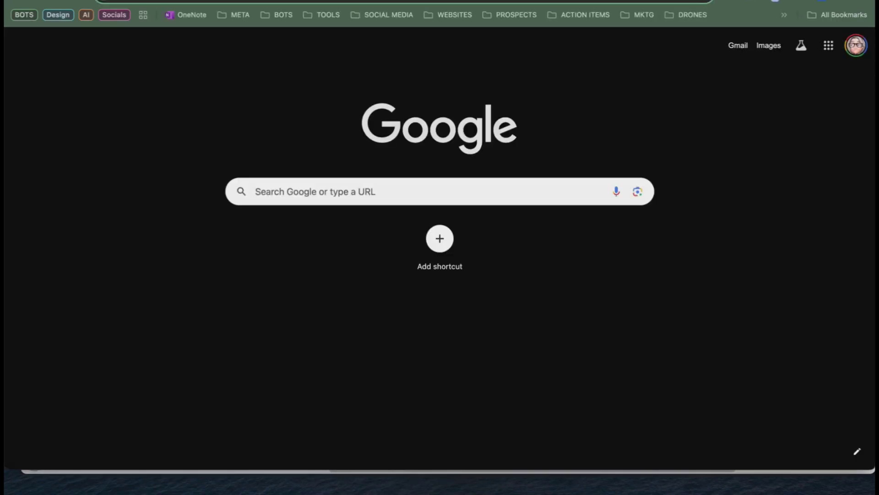
text(kin)
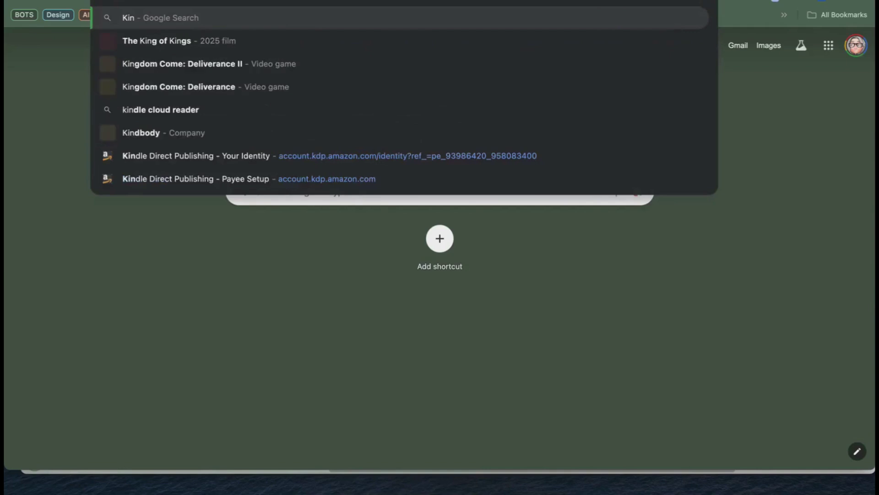
key(BackSpace)
key(BackSpace)
text(l)
key(Return)
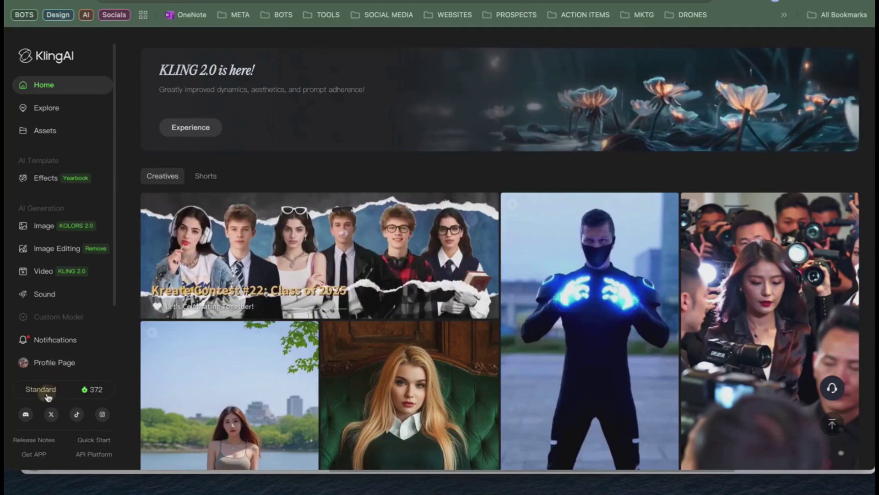
click(57, 390)
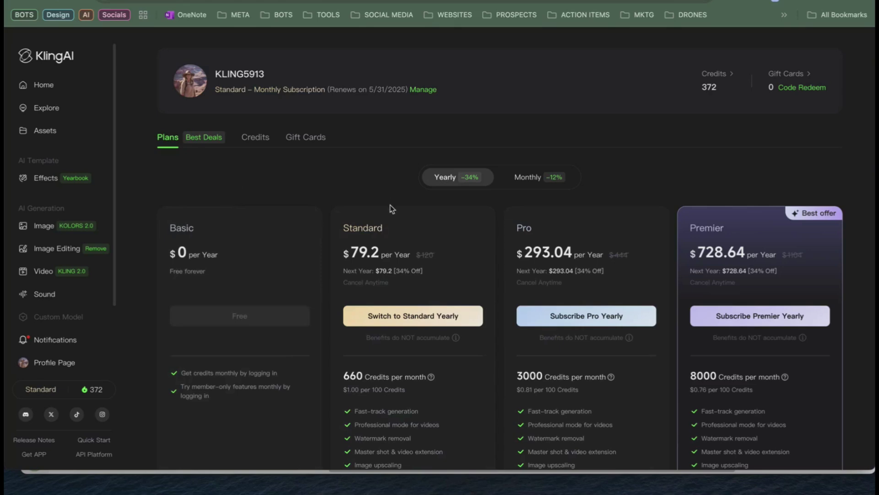
click(518, 177)
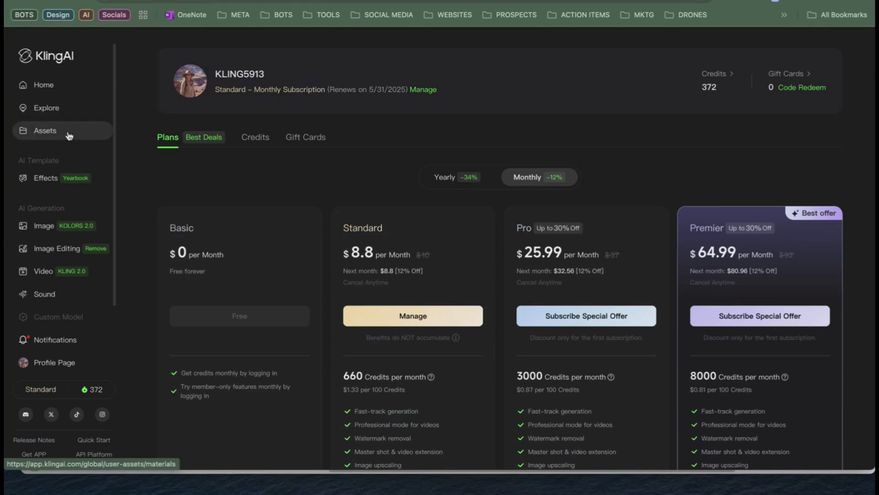
- Open Kling's image-to-video generation and upload the ChatGPT baby image from the desktop as the start frame
click(37, 273)
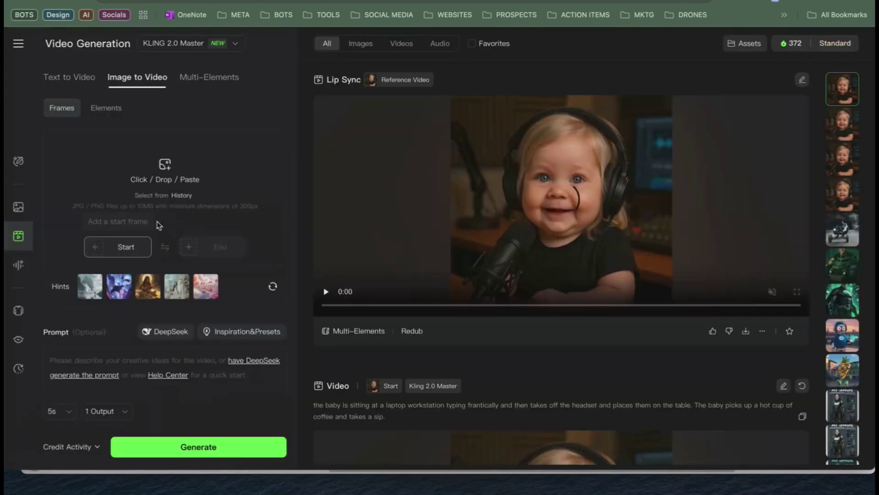
click(170, 169)
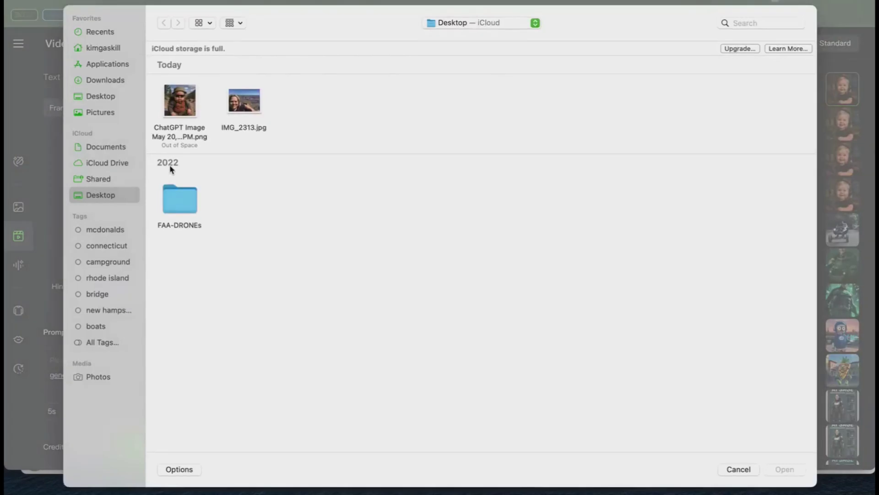
click(187, 103)
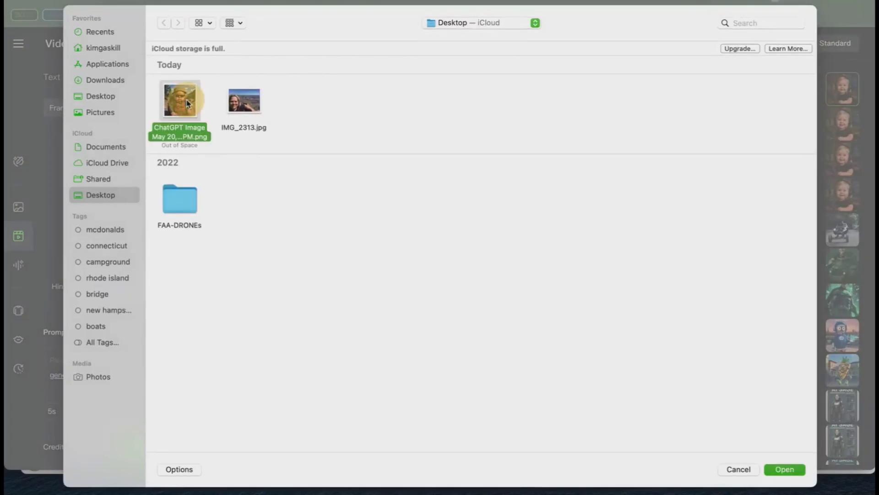
double_click(187, 103)
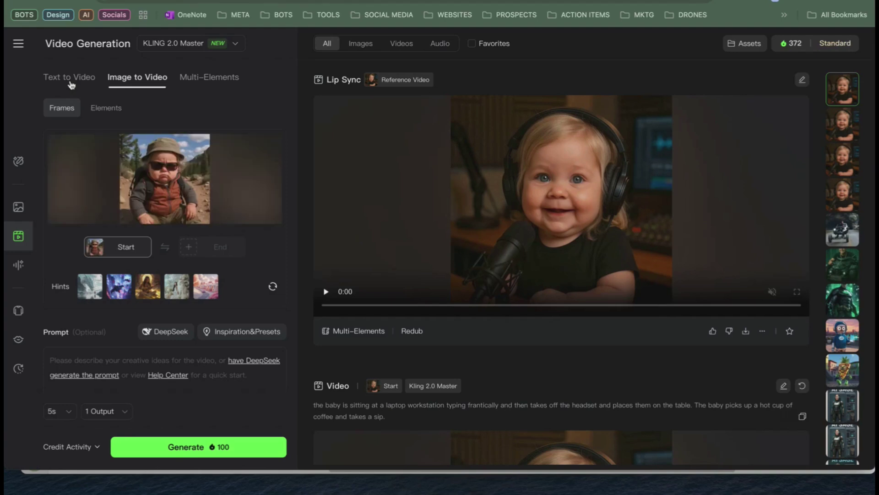
- Examine the Multi-Elements mode, the Image to Video Elements and prompt settings, and the existing lip sync video
scroll(98, 343, down, 4)
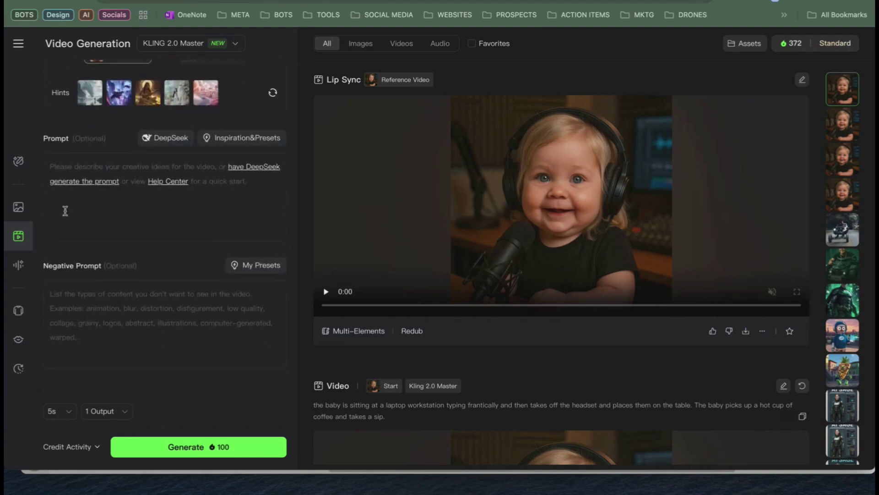
scroll(129, 200, up, 4)
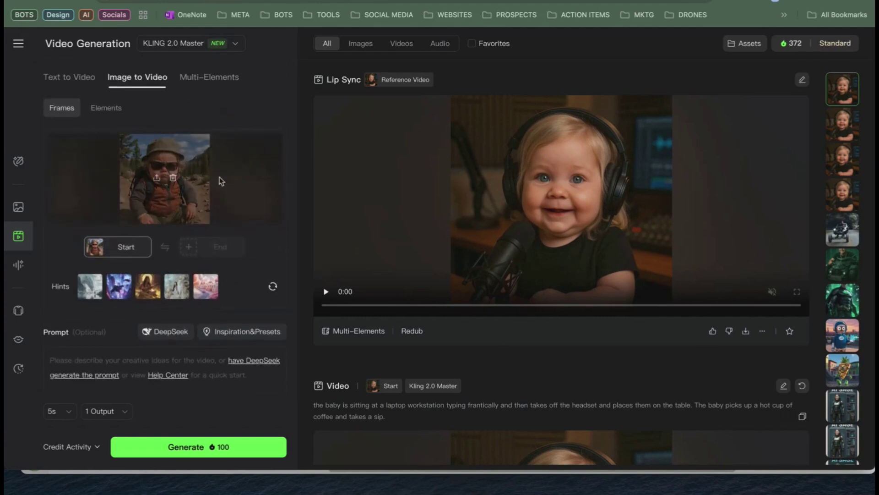
click(209, 76)
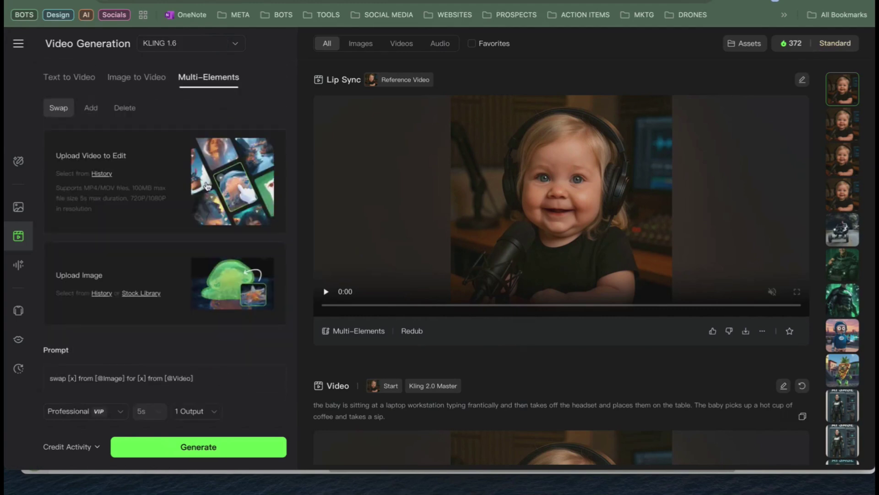
click(120, 78)
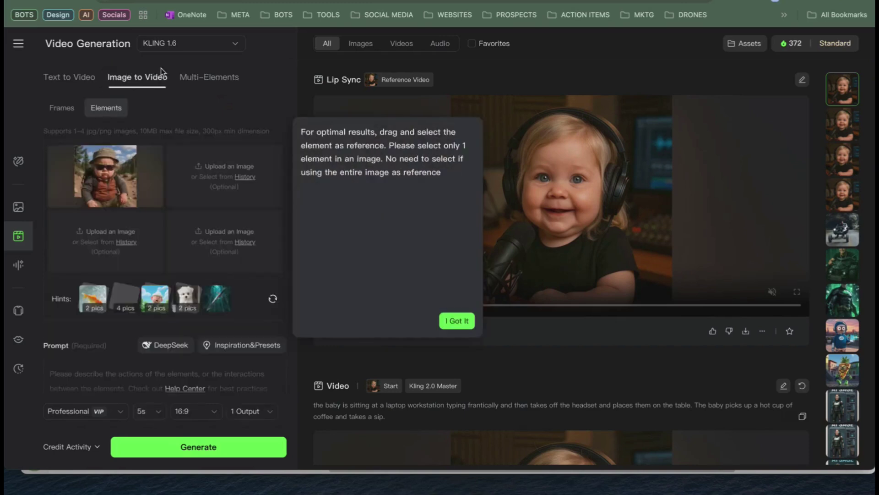
click(207, 104)
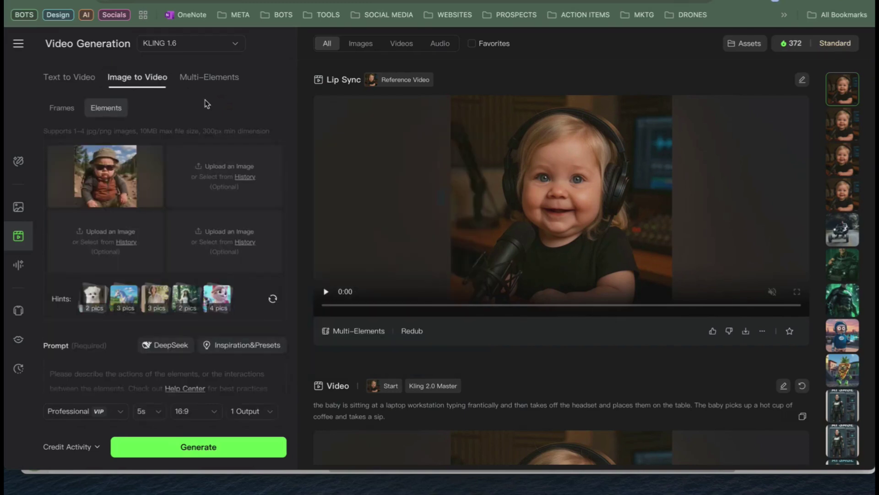
mouse_move(100, 201)
scroll(138, 185, down, 3)
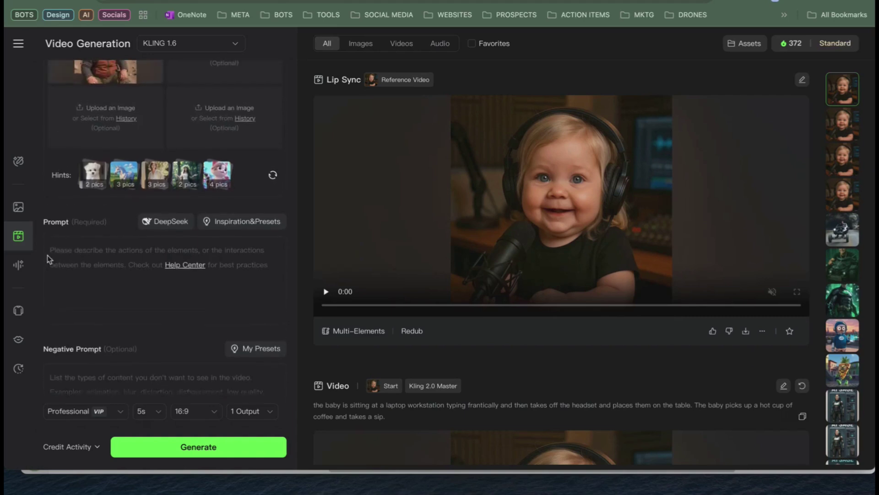
scroll(48, 254, up, 2)
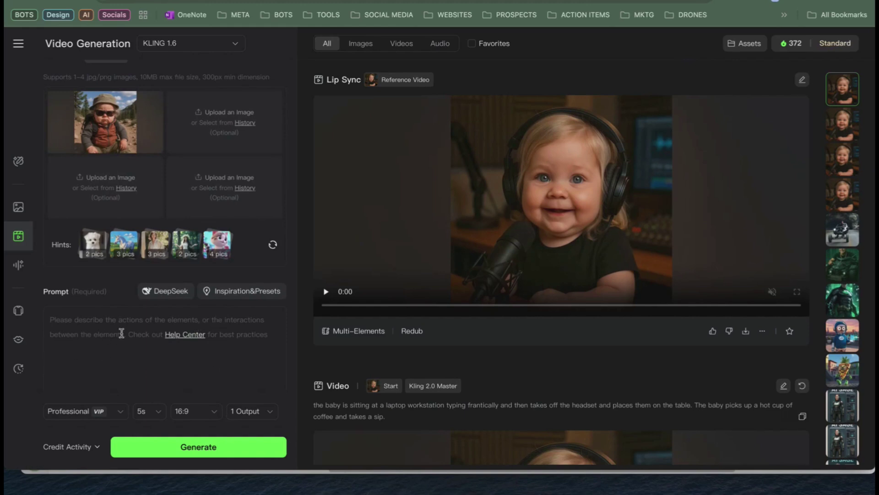
scroll(128, 257, down, 1)
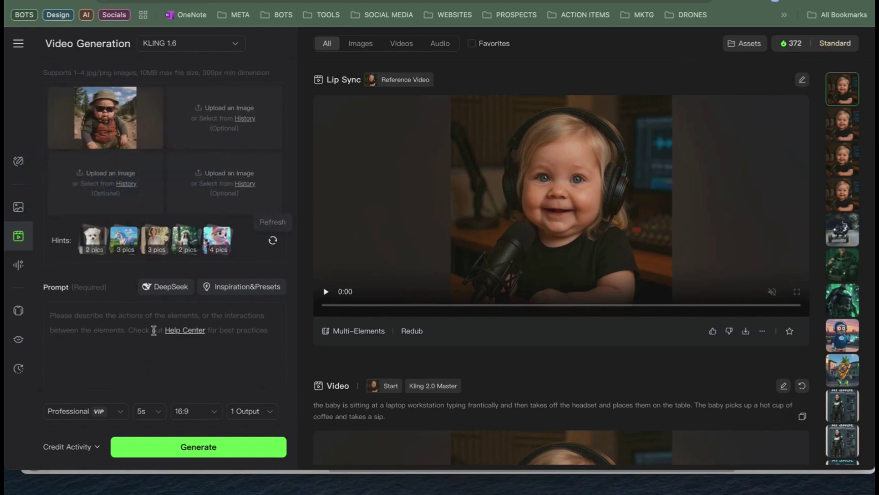
scroll(153, 324, down, 1)
scroll(137, 251, up, 3)
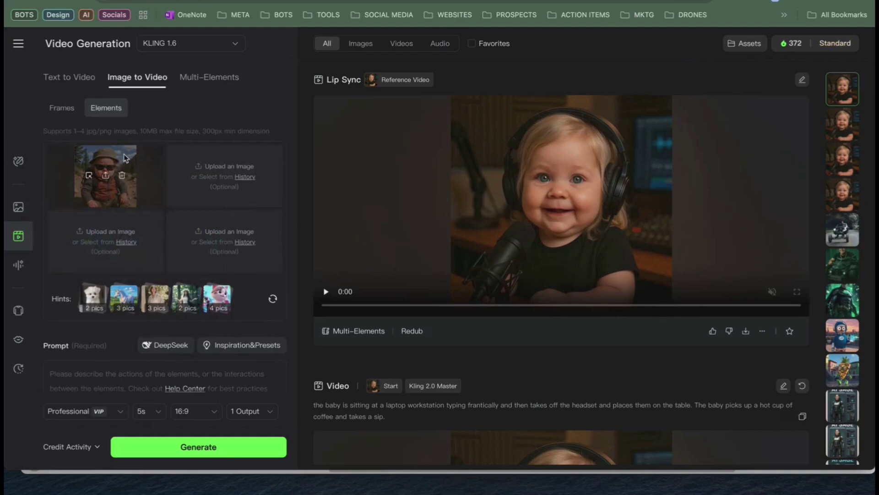
scroll(65, 321, down, 3)
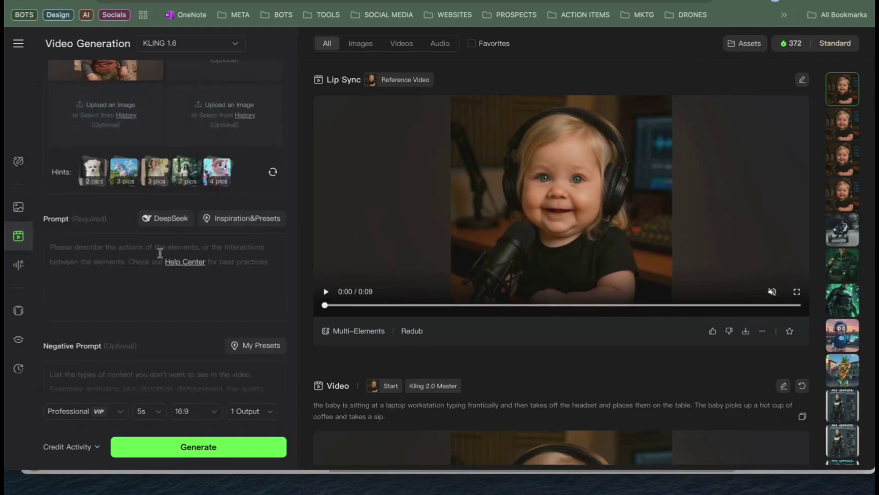
mouse_move(508, 195)
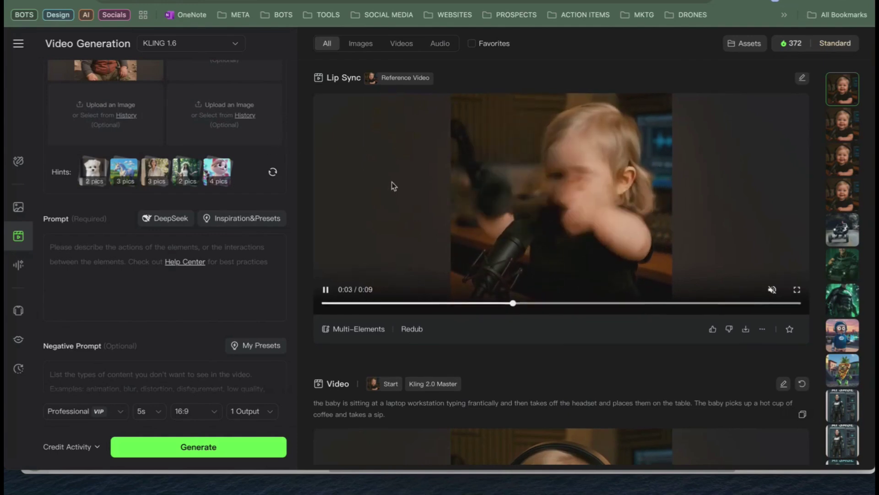
scroll(380, 211, down, 3)
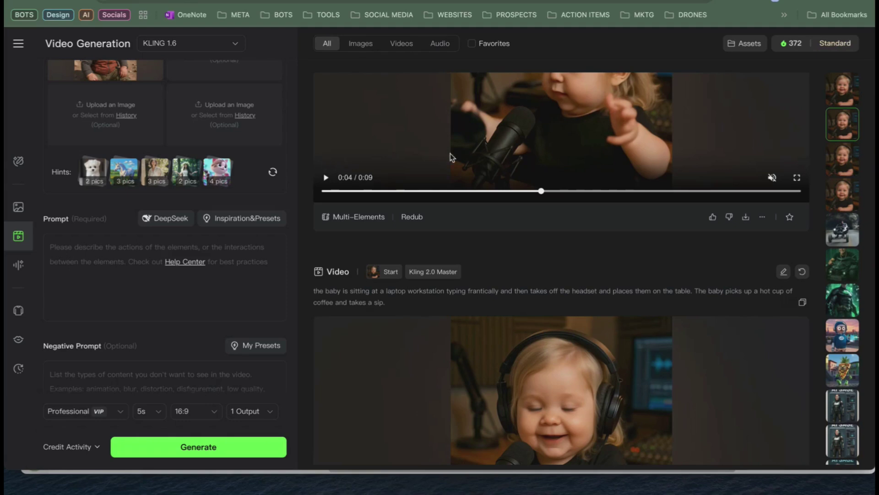
click(511, 152)
scroll(511, 152, up, 2)
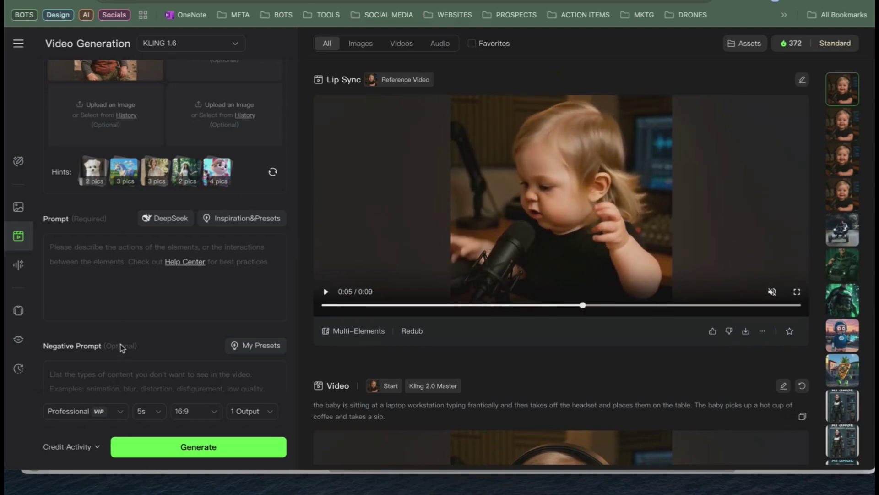
- Prompt the annoyed baby to stand up, brush dirt off her pants, throw her hands up and shuffle tiredly toward the camera, and generate the video
scroll(120, 346, up, 3)
mouse_move(133, 178)
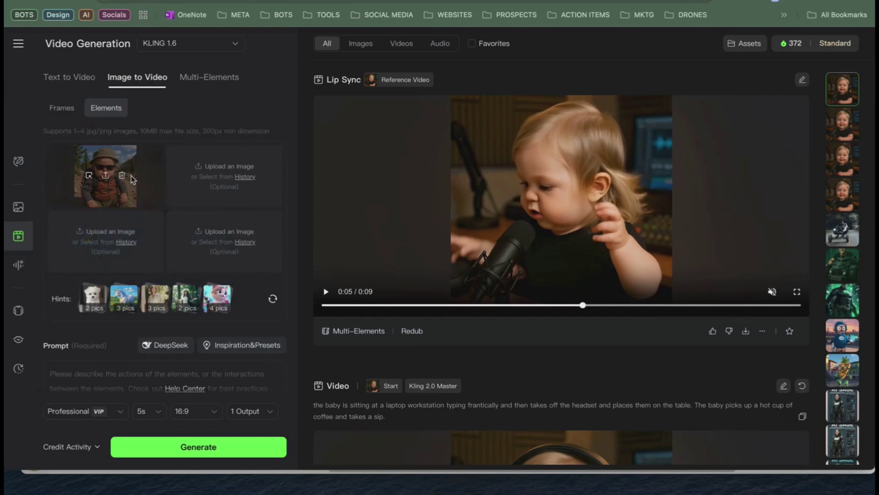
scroll(133, 179, down, 2)
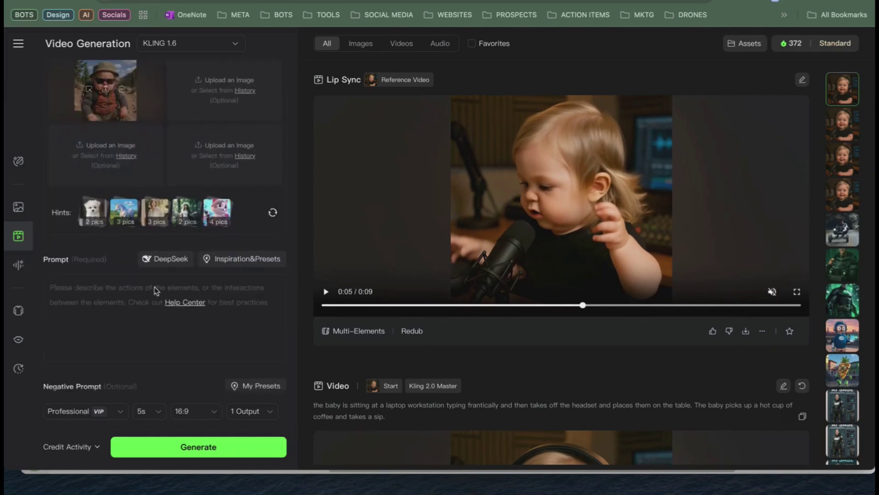
click(128, 292)
text(The annoyed baby stands up, brushes the dirt off her pants and throws her hands up in the air while walking toward the camera in a tired and shuffling style.)
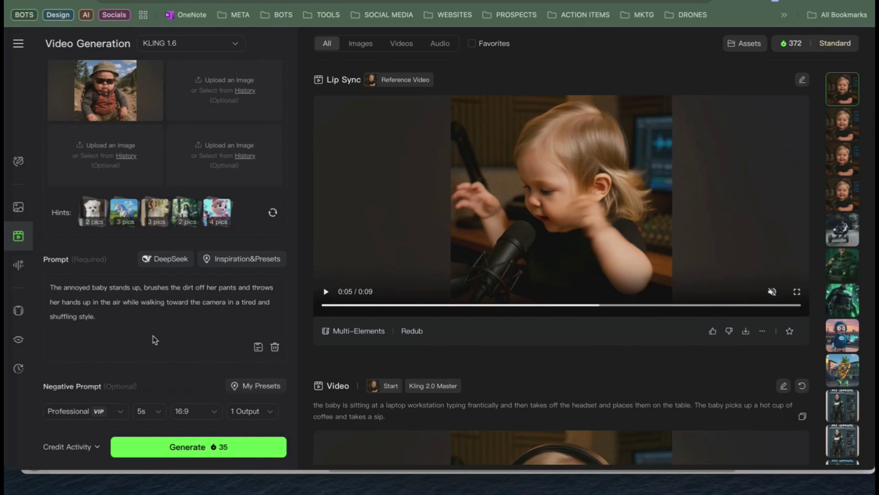
click(211, 453)
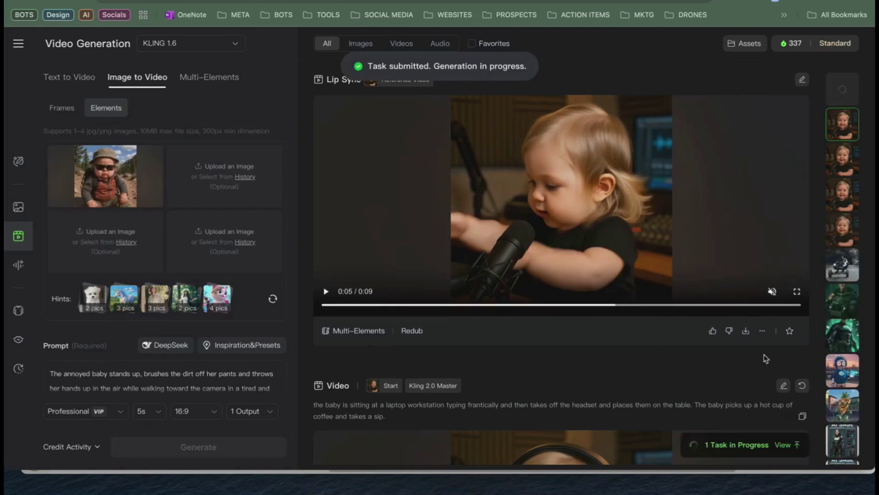
click(783, 447)
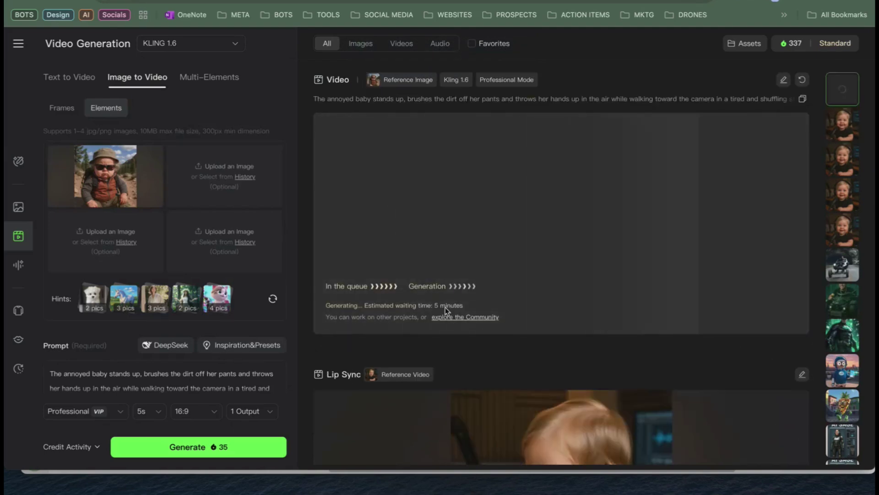
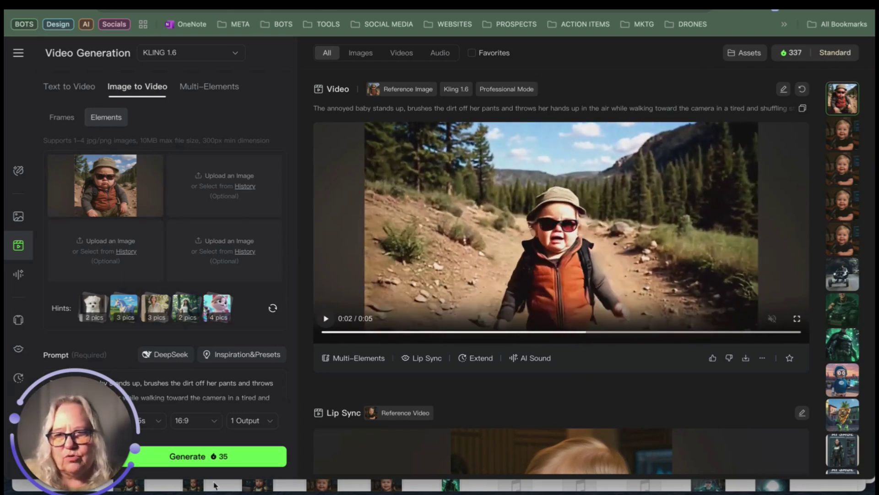
- Simplify the prompt's ending to "walks slowly toward the camera in a tired manner" and generate another video
scroll(259, 361, down, 3)
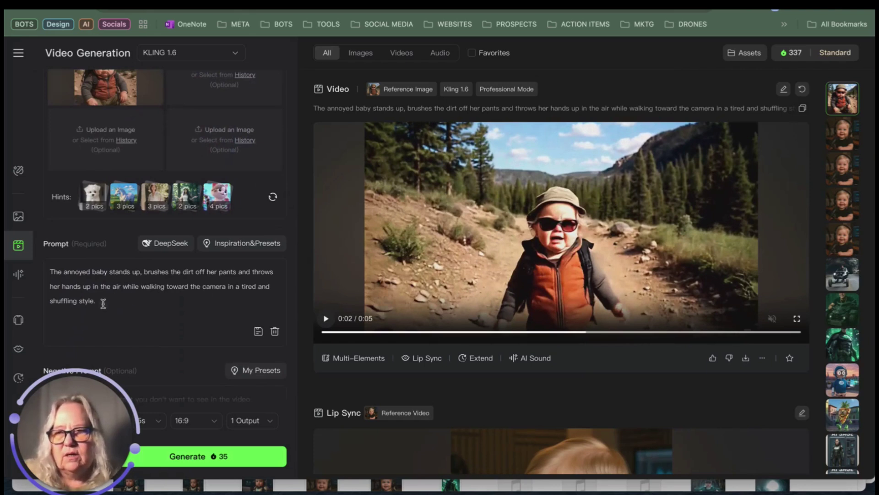
drag(103, 303, 28, 273)
click(60, 293)
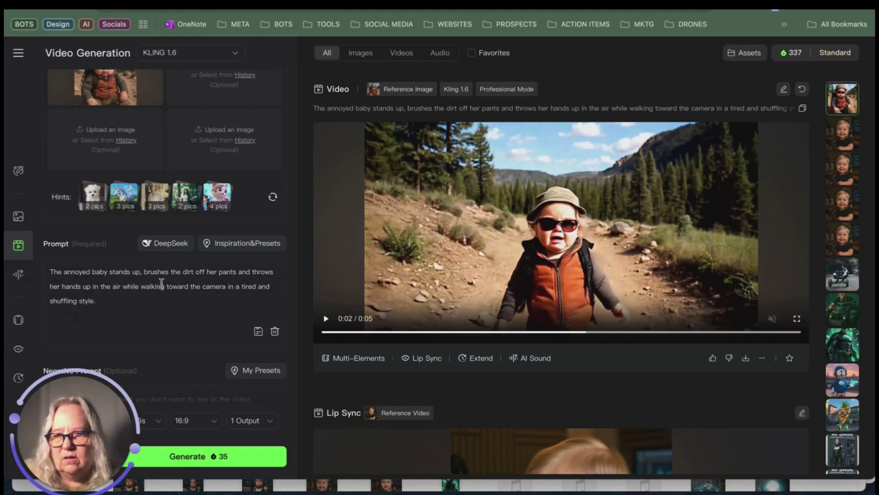
drag(165, 284, 51, 288)
text(walks)
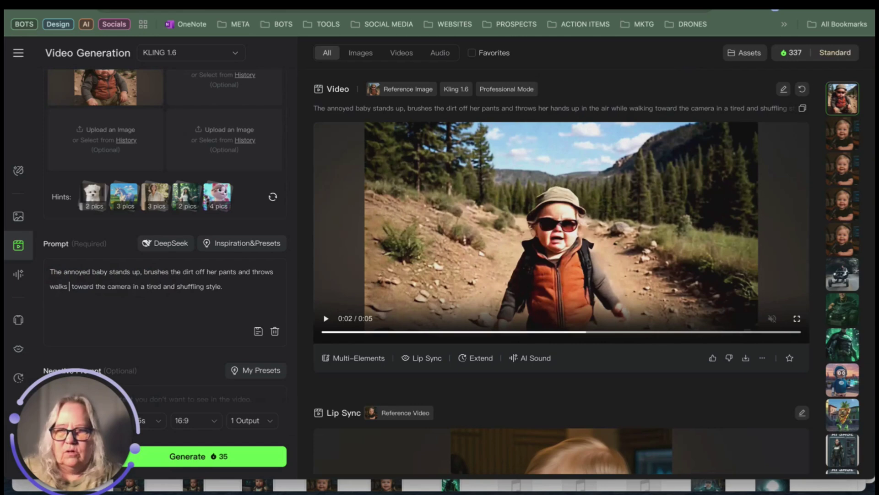
text(slowly)
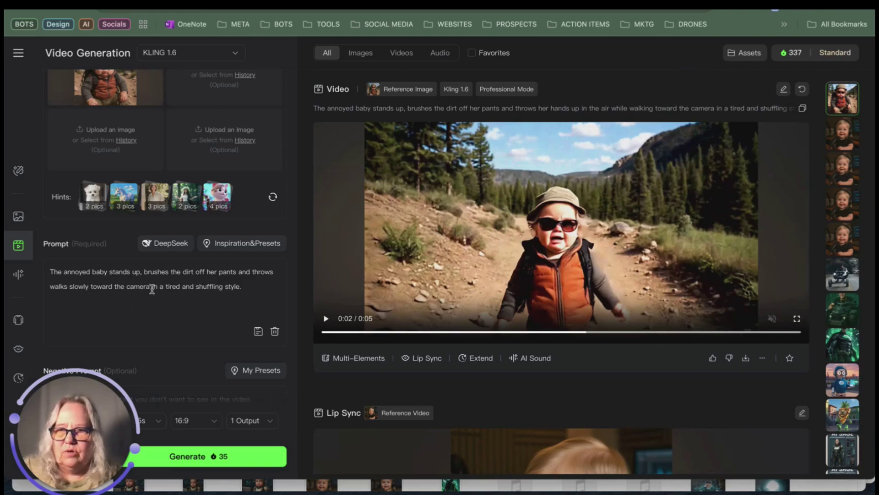
drag(152, 287, 261, 284)
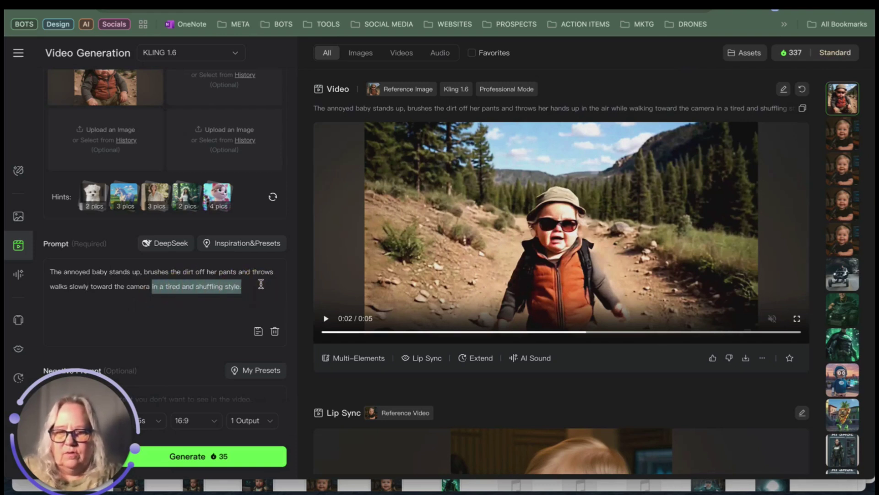
text(in)
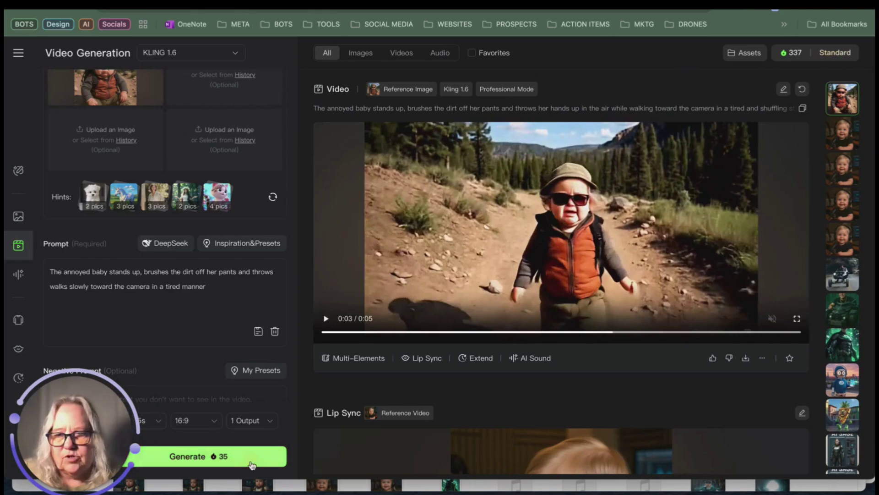
click(265, 457)
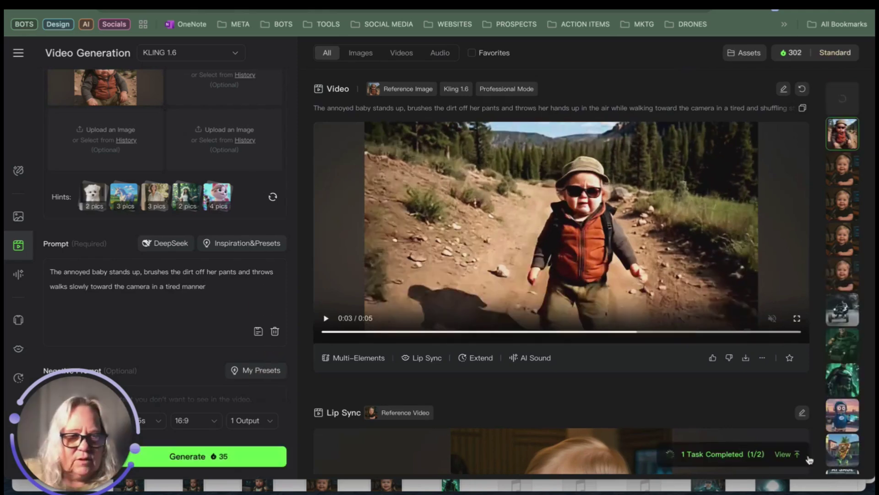
click(792, 454)
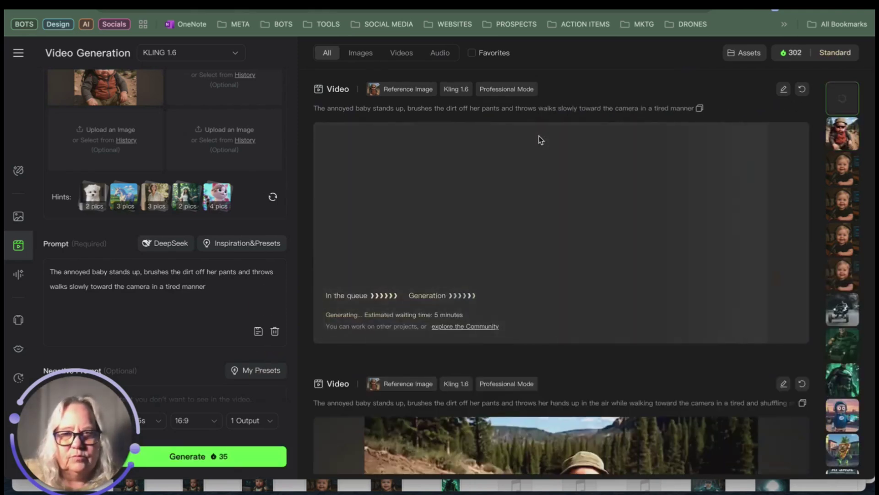
- Preview the first generated hiking baby video, then download it and mark it as disliked
scroll(611, 394, down, 5)
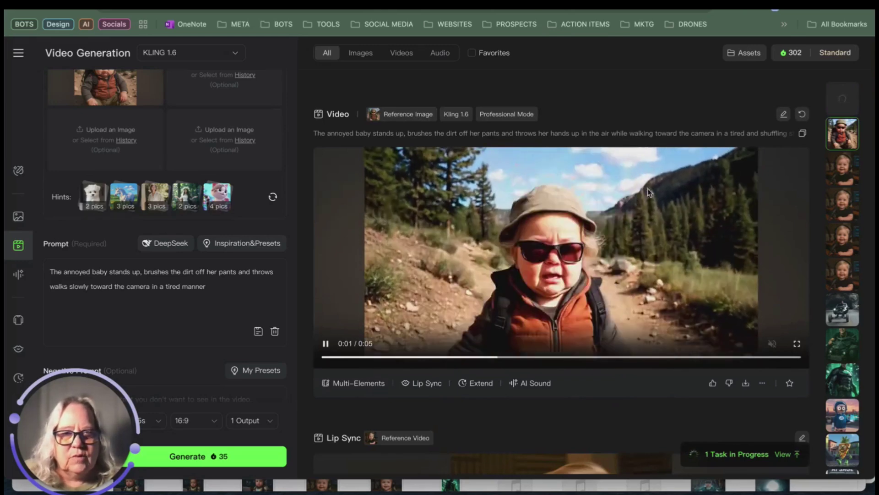
key(space)
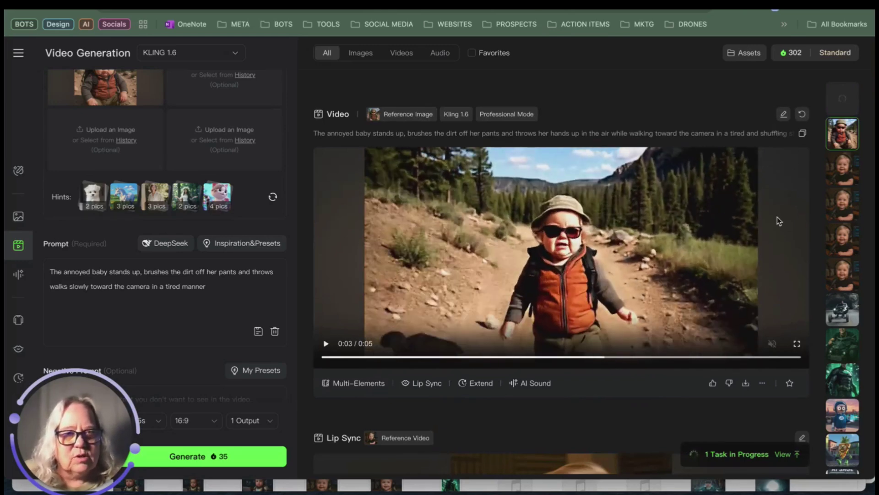
scroll(777, 217, down, 5)
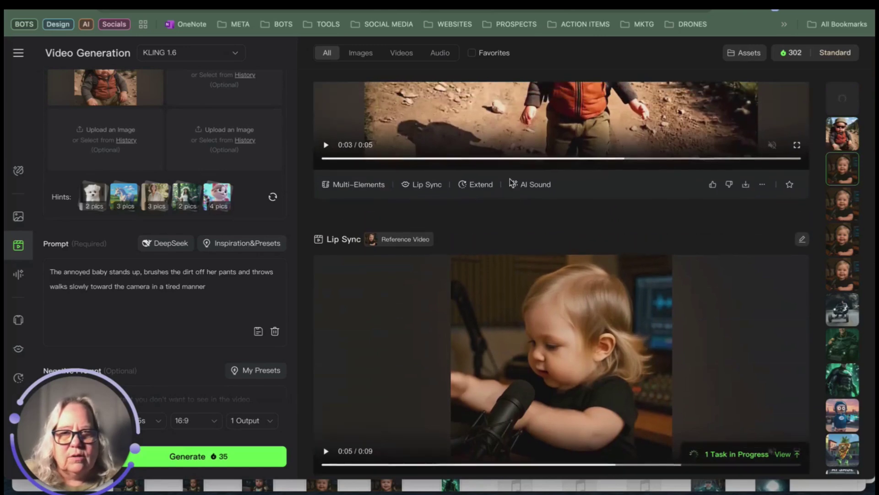
scroll(594, 200, up, 2)
click(593, 201)
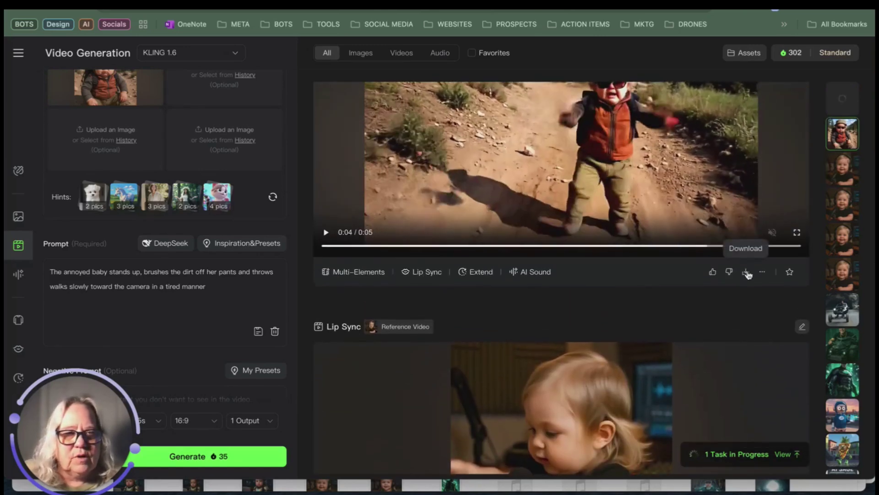
click(746, 272)
scroll(746, 274, up, 2)
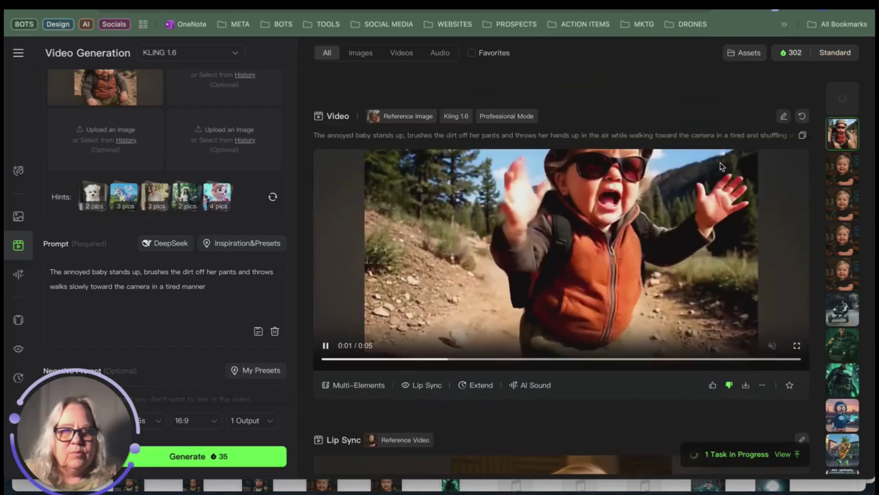
click(655, 248)
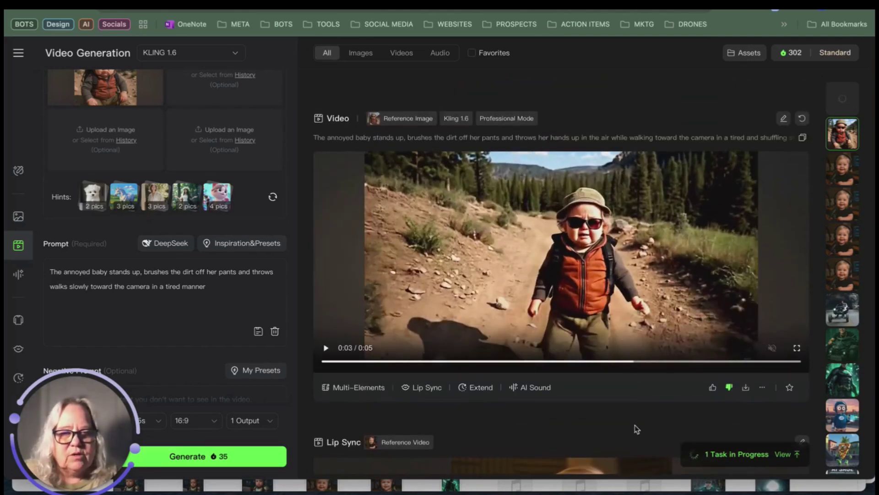
- Switch to CapCut and create a new project
mouse_move(632, 488)
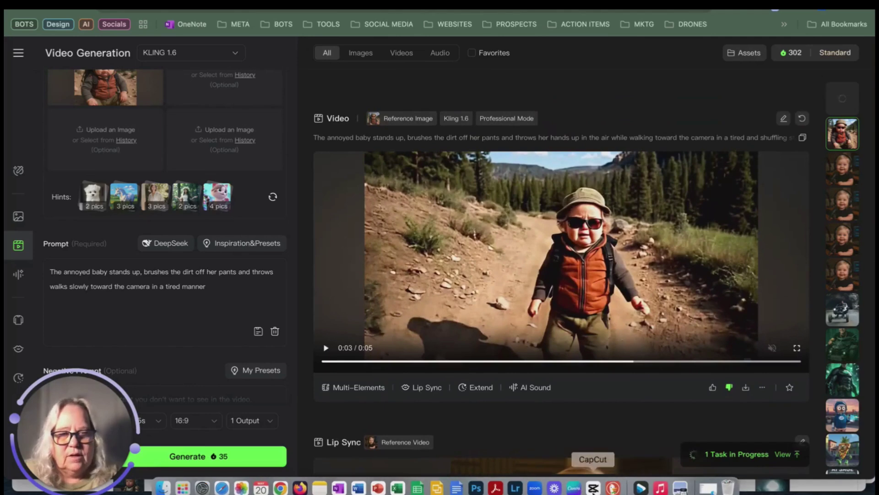
click(582, 247)
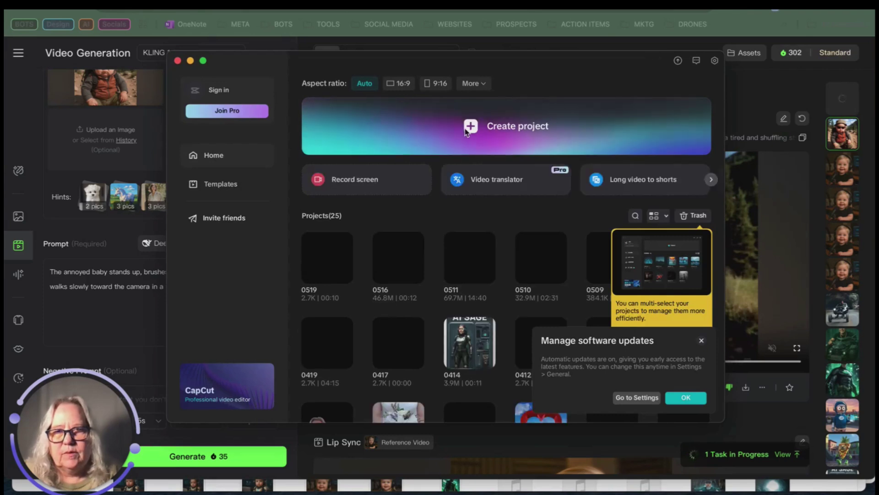
key(super+q)
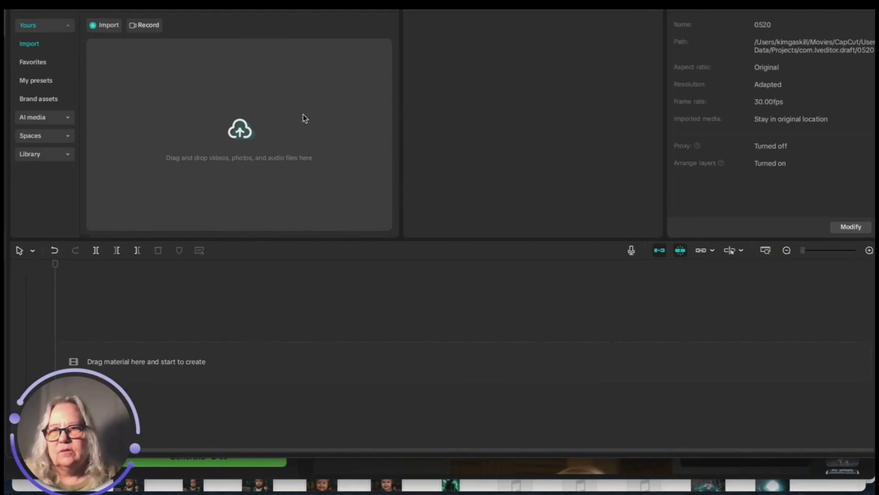
- Import the Professional_Mode_16x9 annoyed baby video from Downloads and place it on the timeline
click(245, 108)
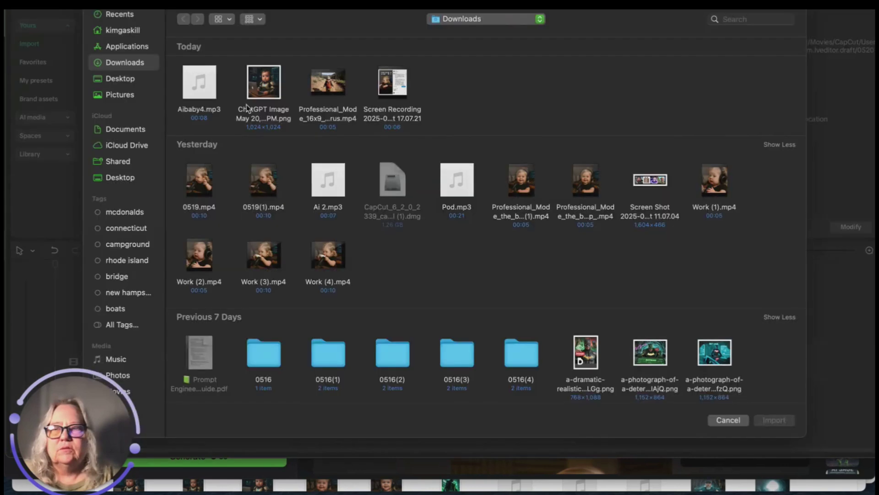
click(341, 96)
double_click(348, 90)
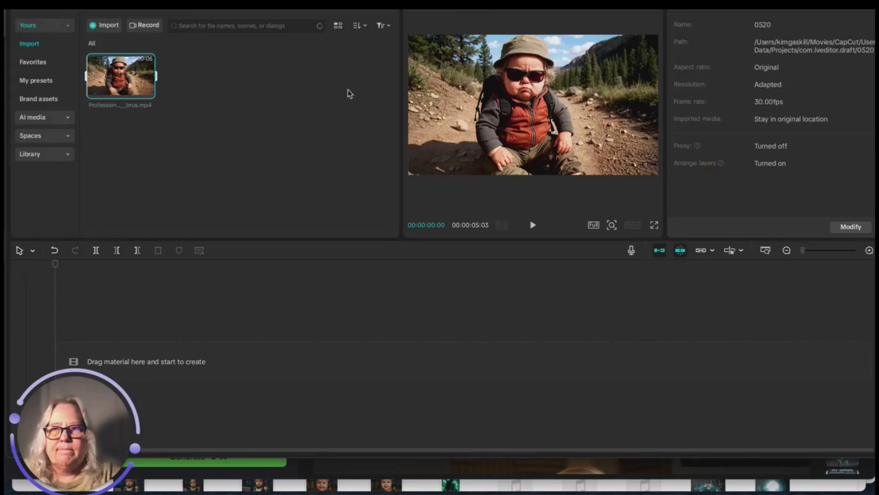
drag(127, 75, 182, 365)
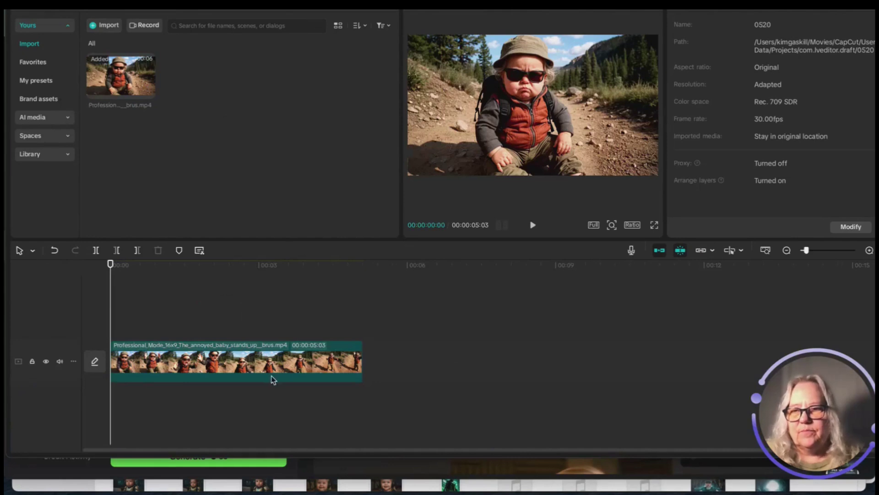
- Slow the baby clip to 0.52x speed and play it back
click(151, 344)
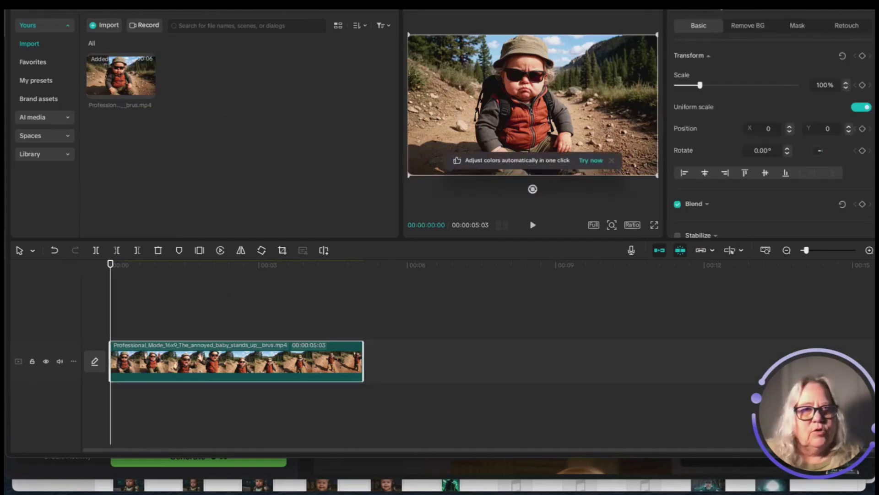
key(ctrl+r)
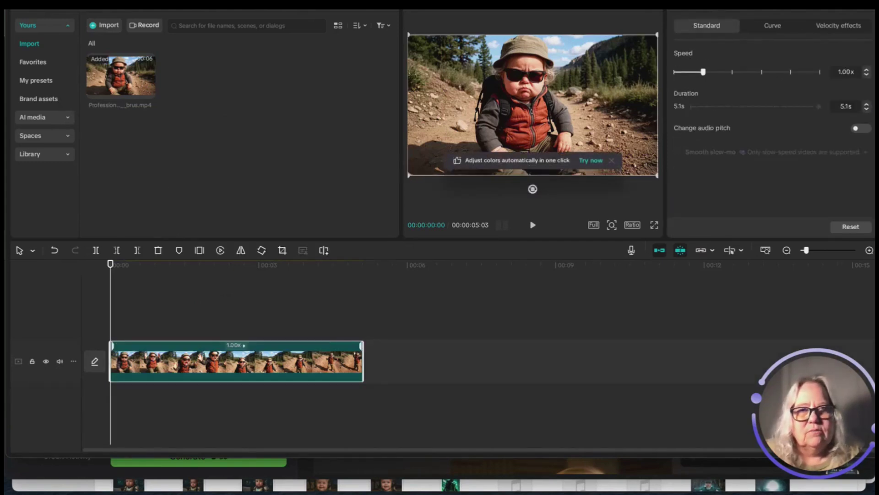
drag(698, 75, 690, 76)
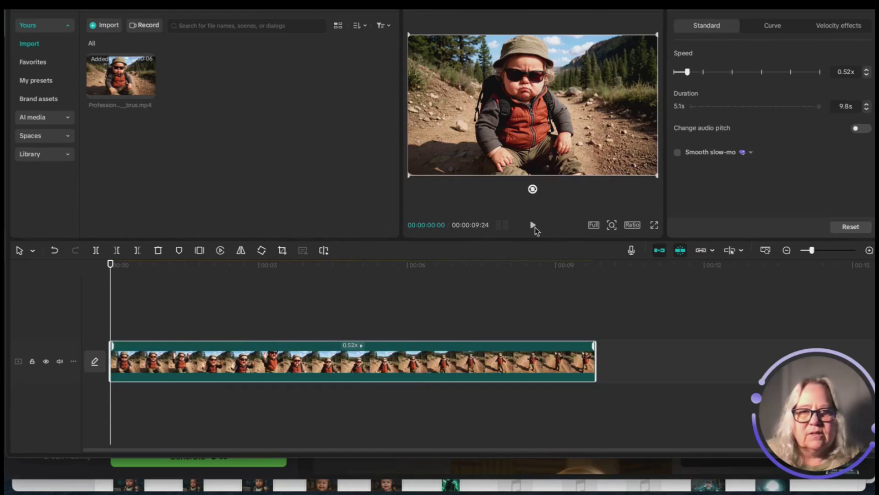
click(534, 226)
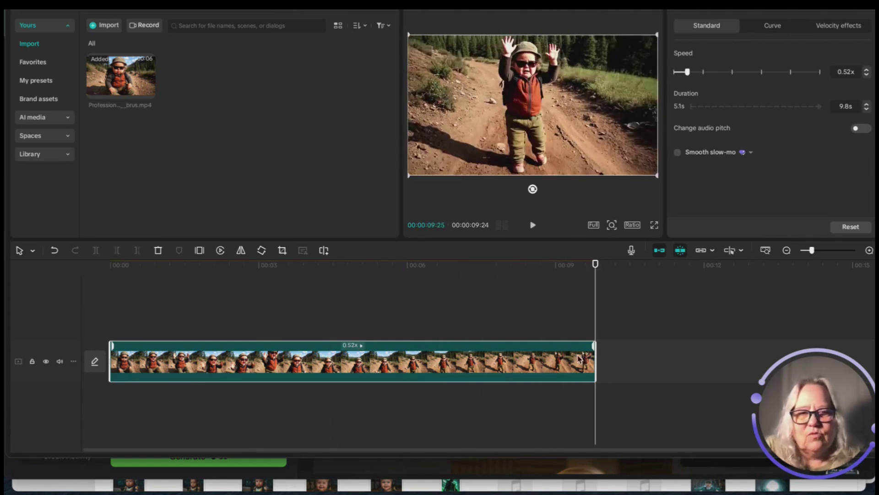
- Trim the end of the slowed baby clip to a duration of about 7.3 s
drag(590, 358, 558, 357)
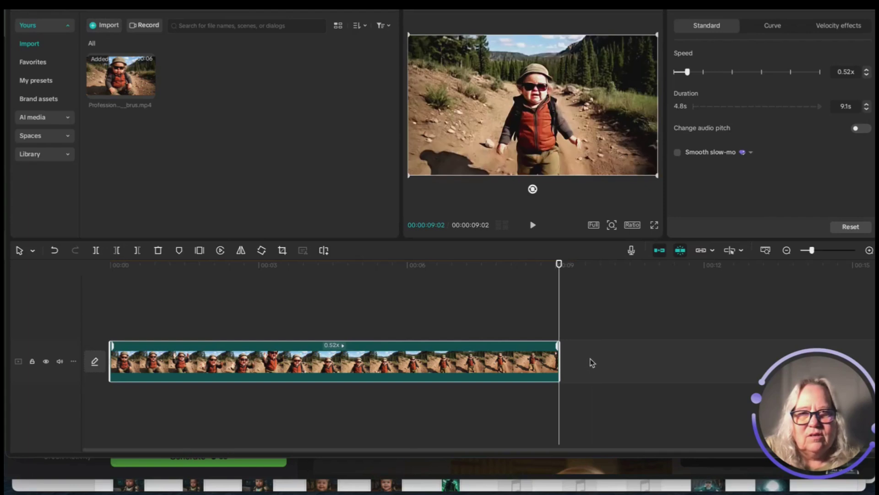
drag(558, 264, 458, 256)
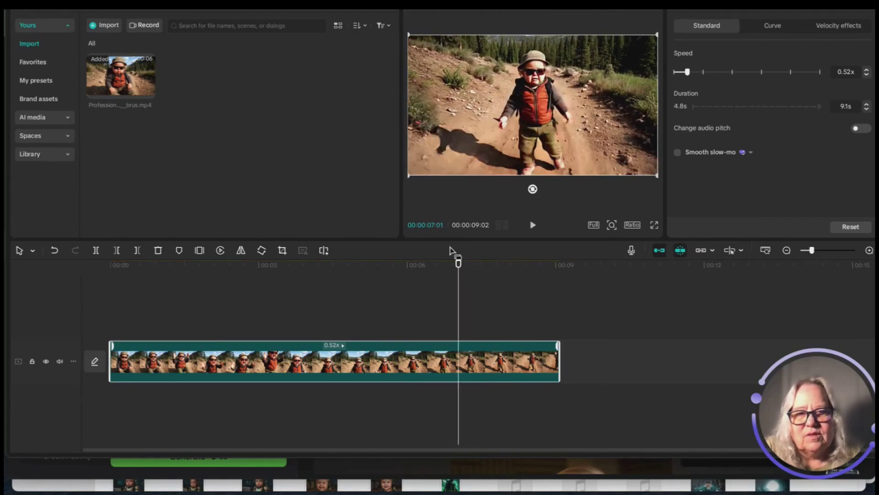
drag(531, 364, 467, 356)
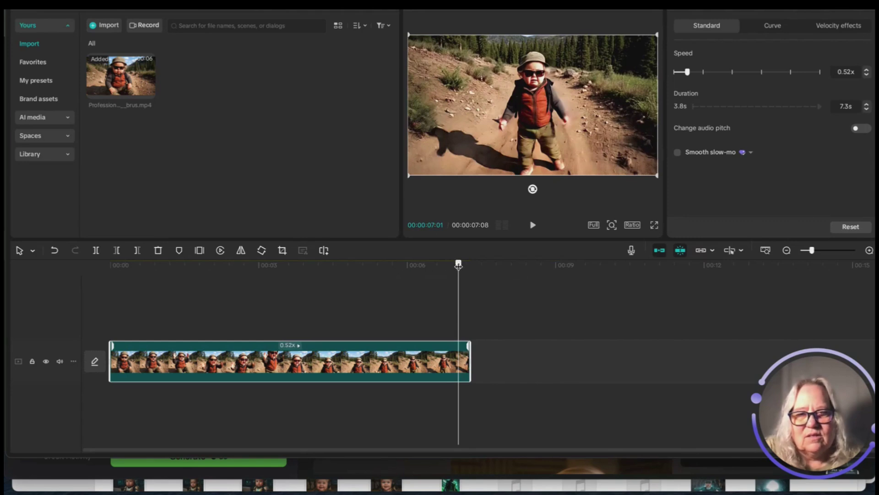
- Play the trimmed baby clip back from the start of the timeline
drag(458, 265, 288, 304)
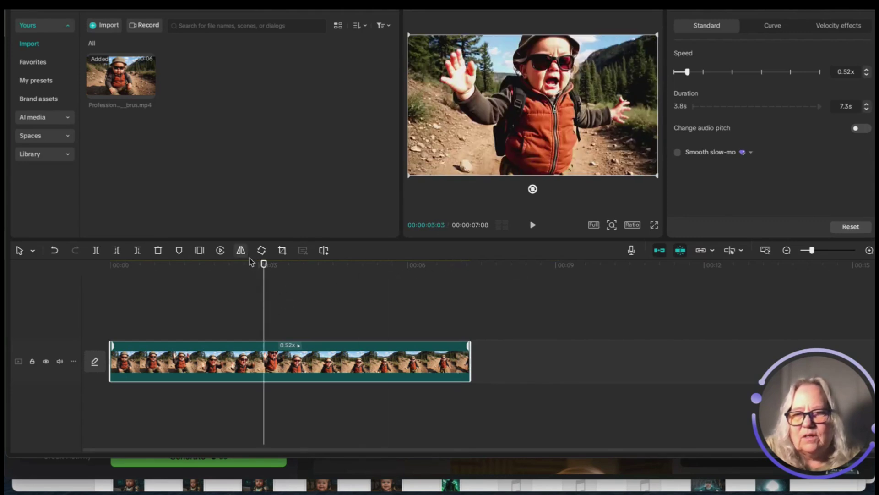
drag(260, 269, 107, 283)
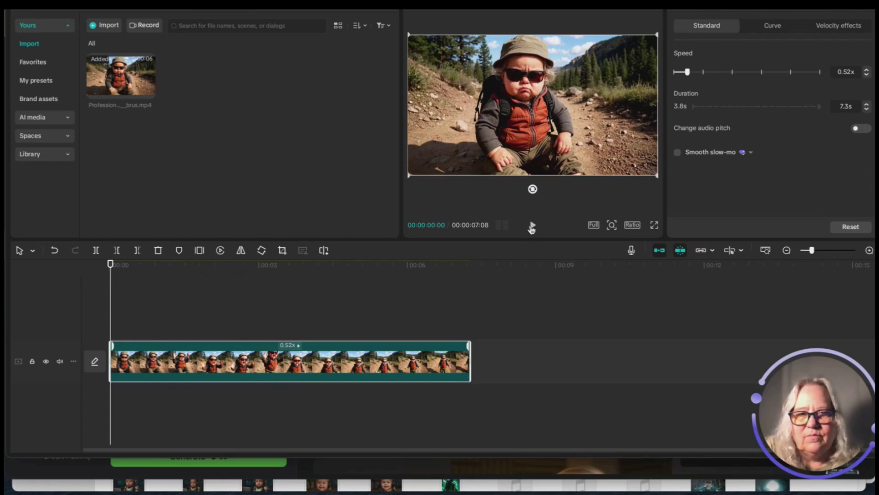
click(532, 225)
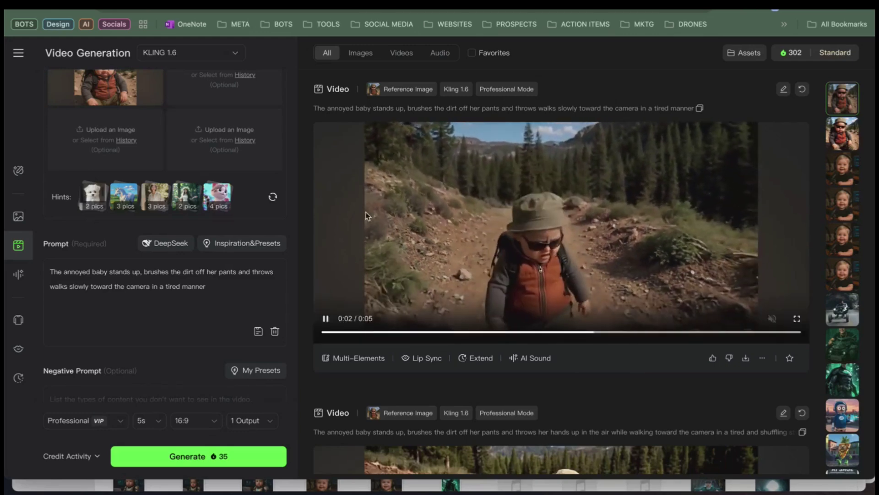
- Review the newest Kling 1.6 video of the annoyed baby walking slowly toward the camera and download it
scroll(172, 419, up, 2)
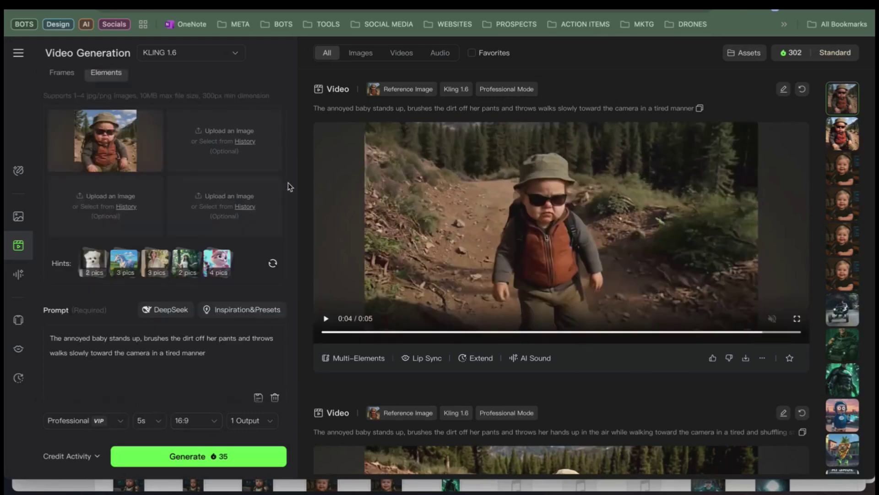
click(677, 215)
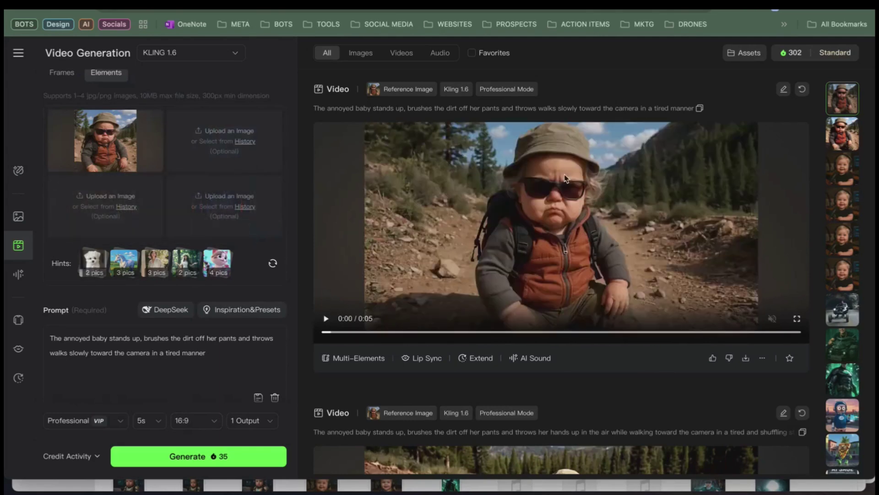
scroll(184, 366, down, 1)
click(158, 420)
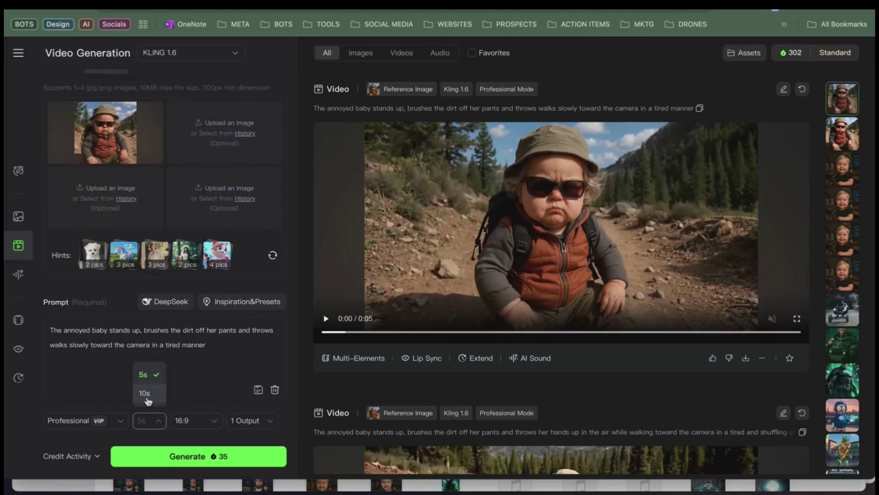
click(208, 387)
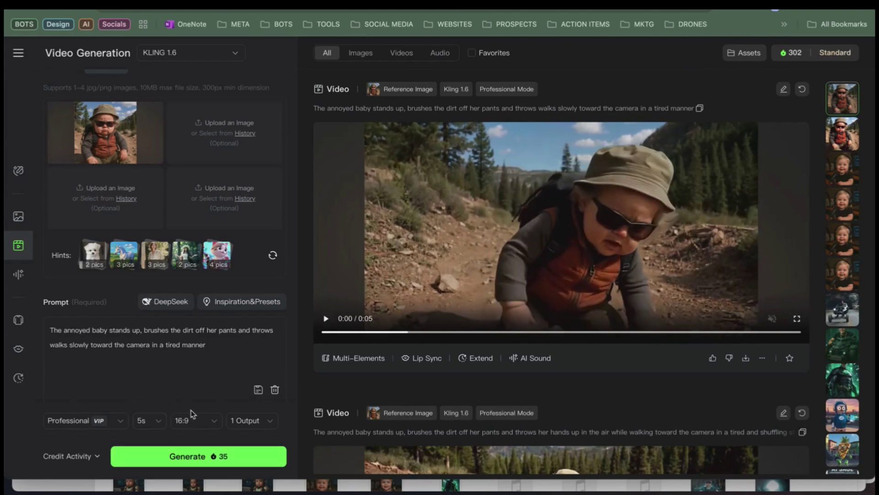
click(595, 218)
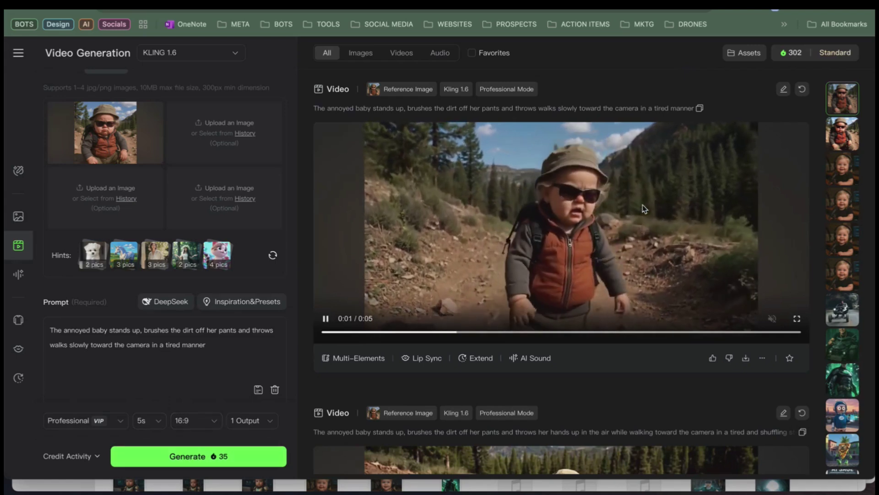
click(746, 359)
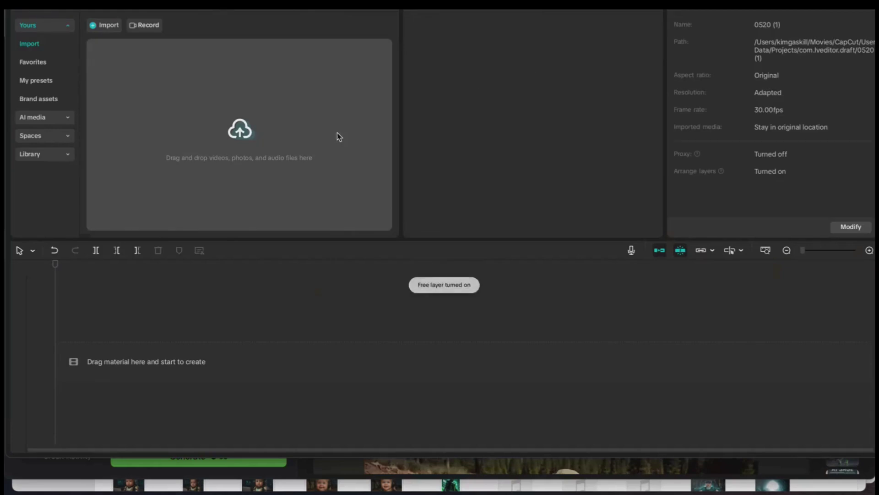
- Import the Professional_Mode_16x9 annoyed baby video ending in (1).mp4 from Downloads and place it on the timeline
click(104, 27)
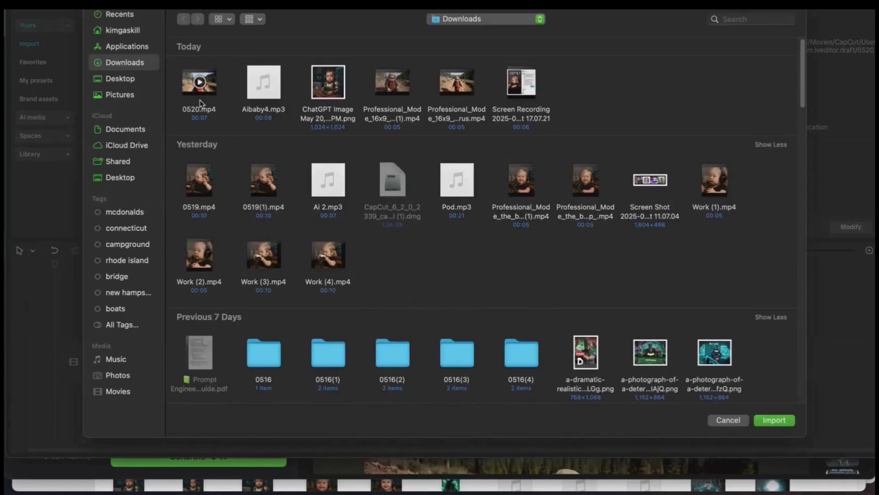
click(385, 95)
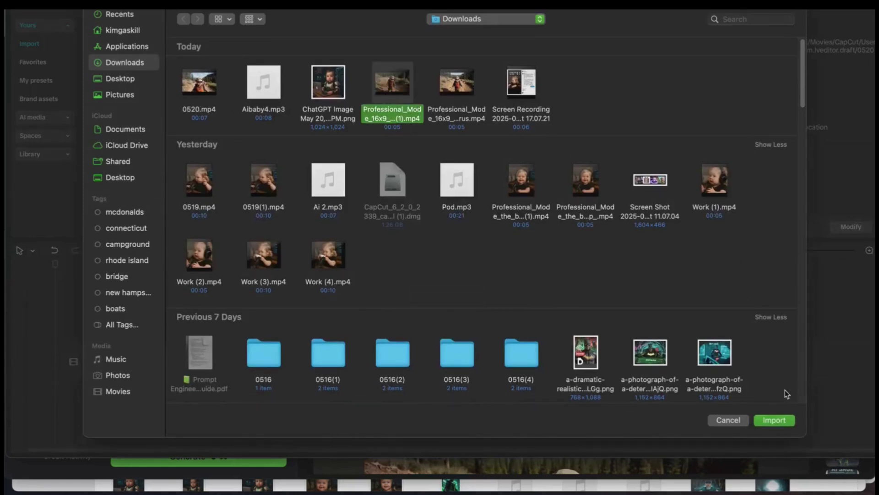
click(780, 420)
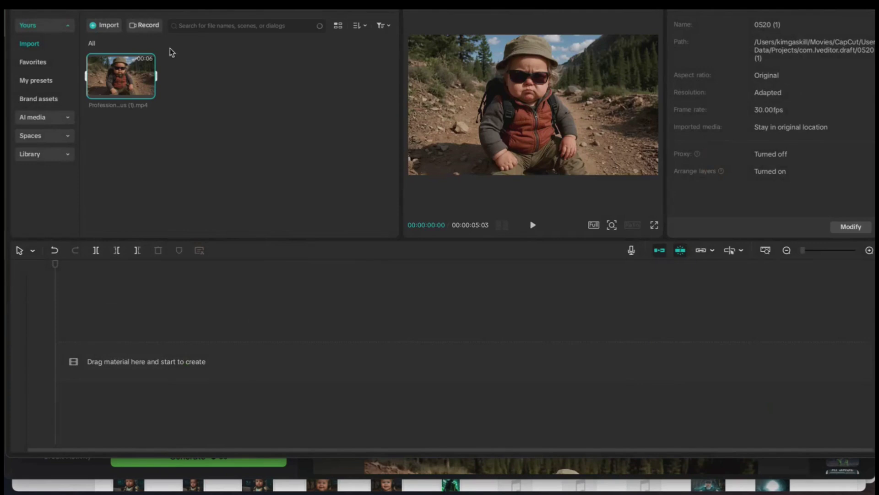
mouse_move(114, 87)
drag(137, 87, 132, 322)
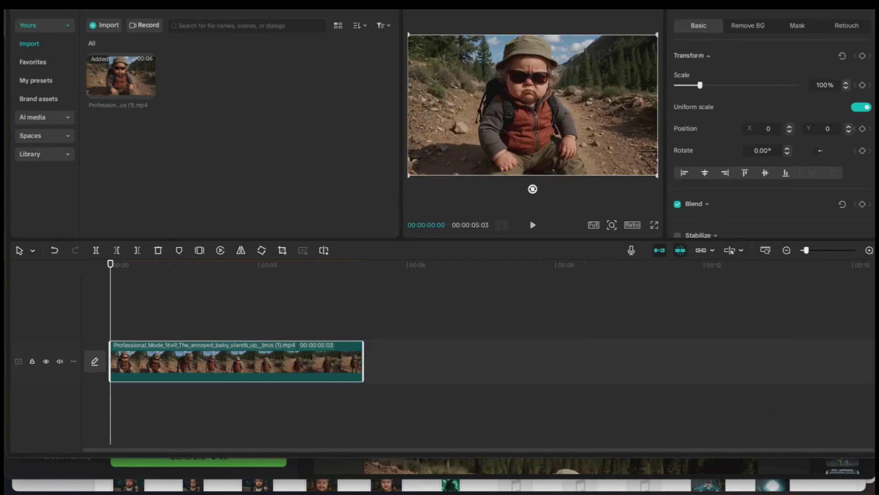
- Slow the baby clip to 0.65x speed, checking the playback, and export it as 0520 (1).mp4 at 1080P to Downloads
click(720, 11)
click(691, 72)
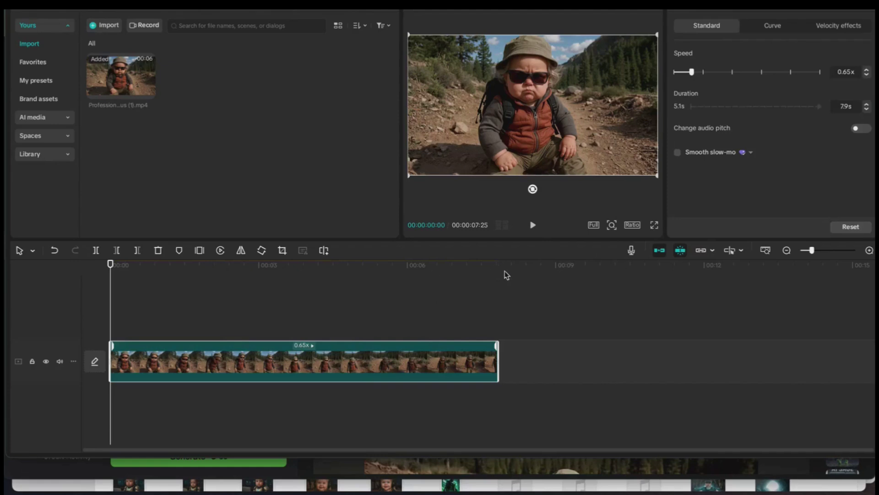
click(533, 225)
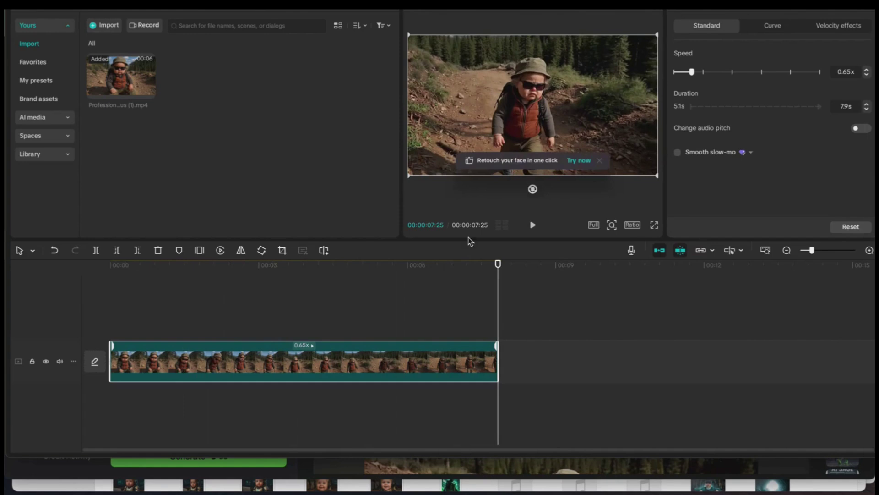
key(ctrl+e)
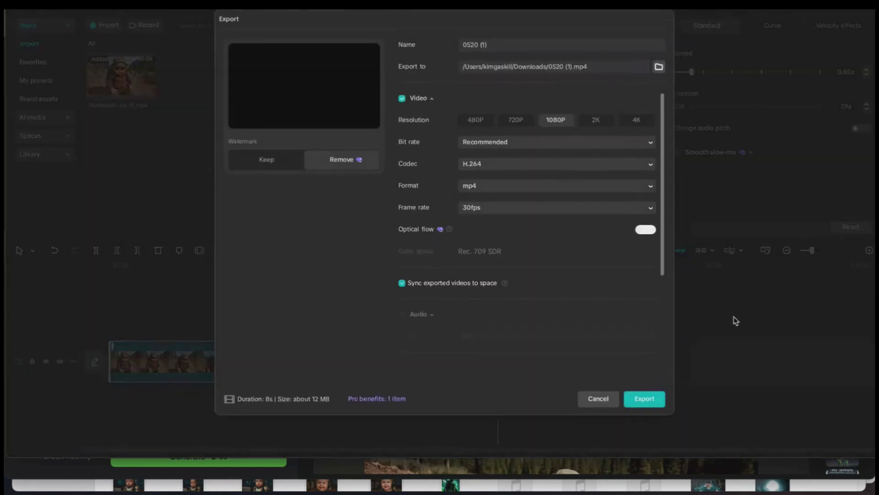
click(655, 394)
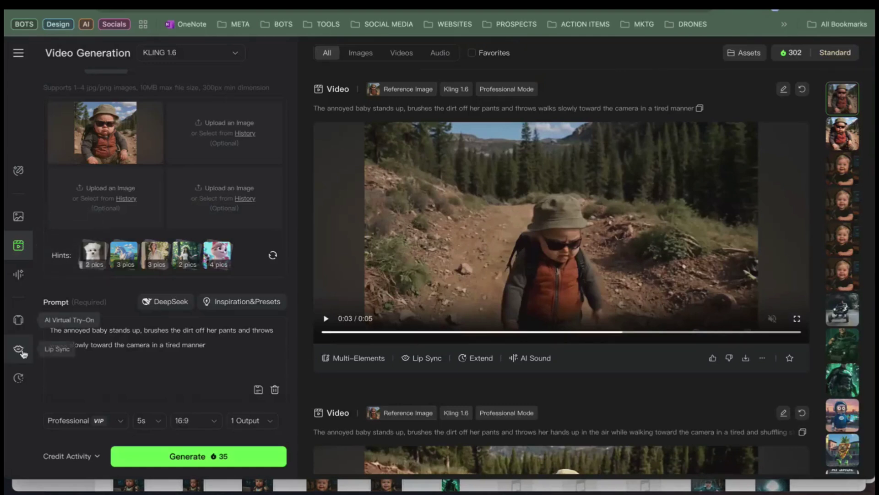
- Open Lip Sync and upload 0520 (1).mp4 from Downloads as the source video
click(19, 348)
click(177, 129)
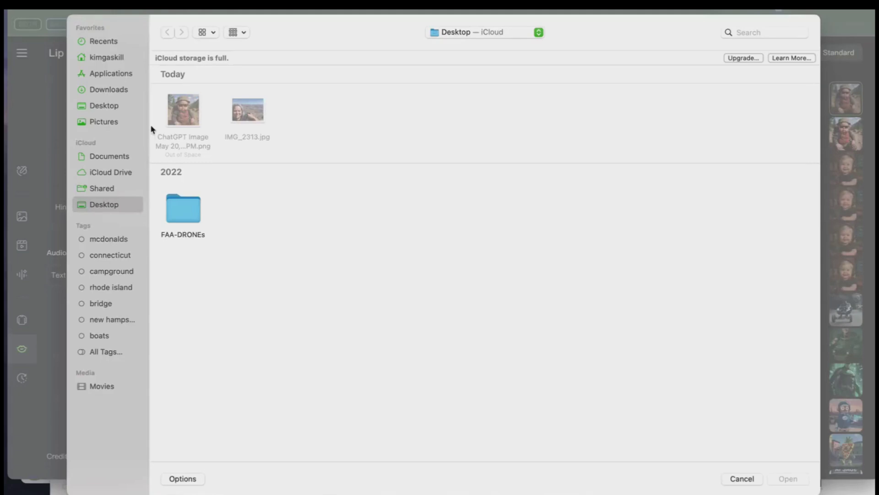
click(111, 94)
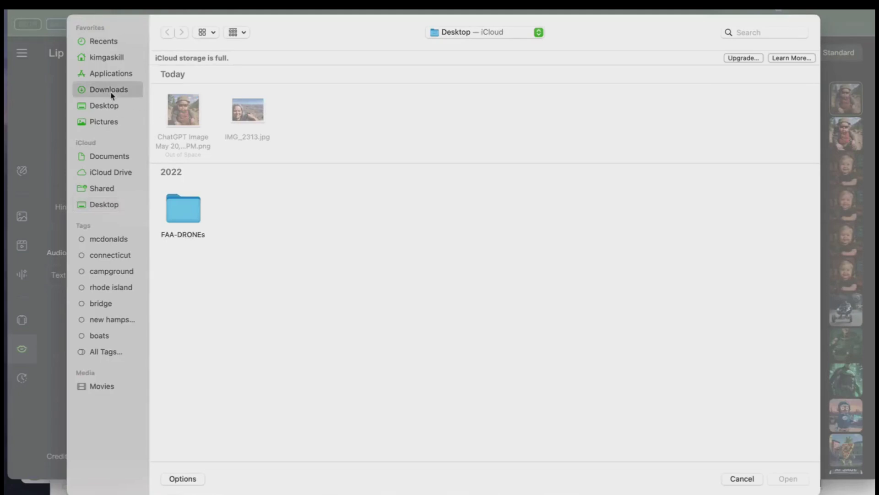
double_click(174, 106)
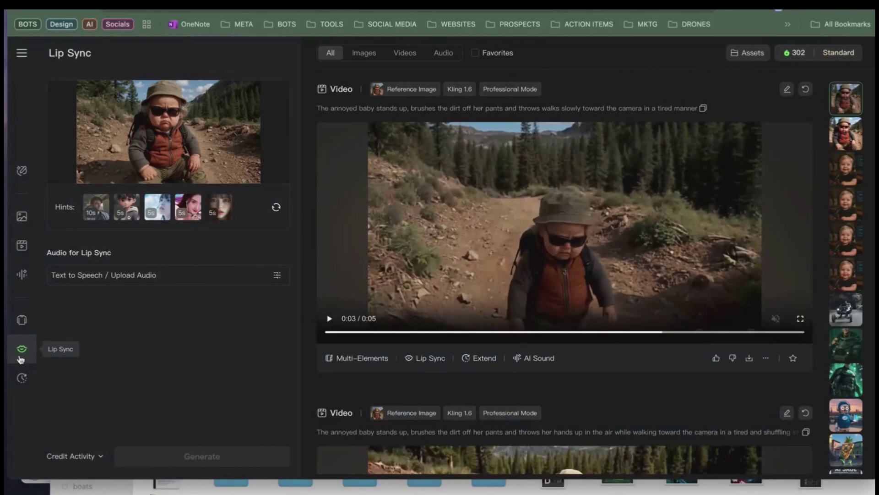
- Upload Aibaby4.mp3 from Downloads as the local dubbing audio and generate the lip-sync video
click(169, 277)
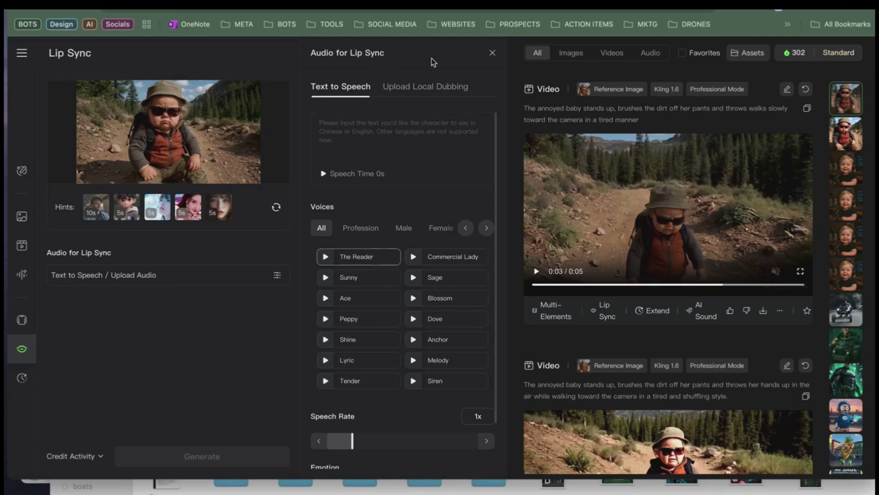
click(426, 88)
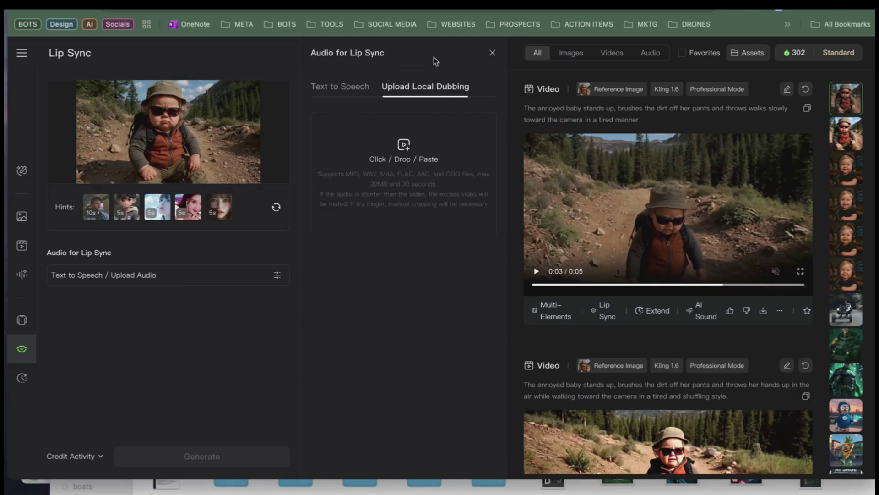
click(400, 152)
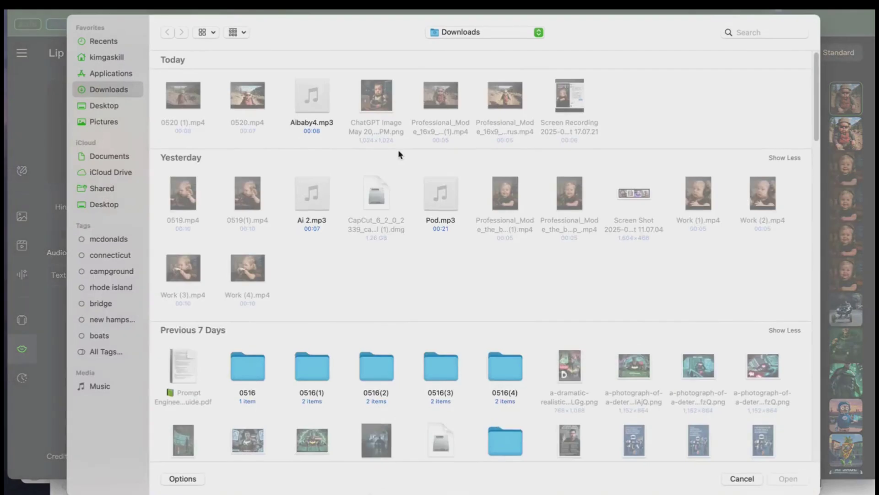
double_click(304, 103)
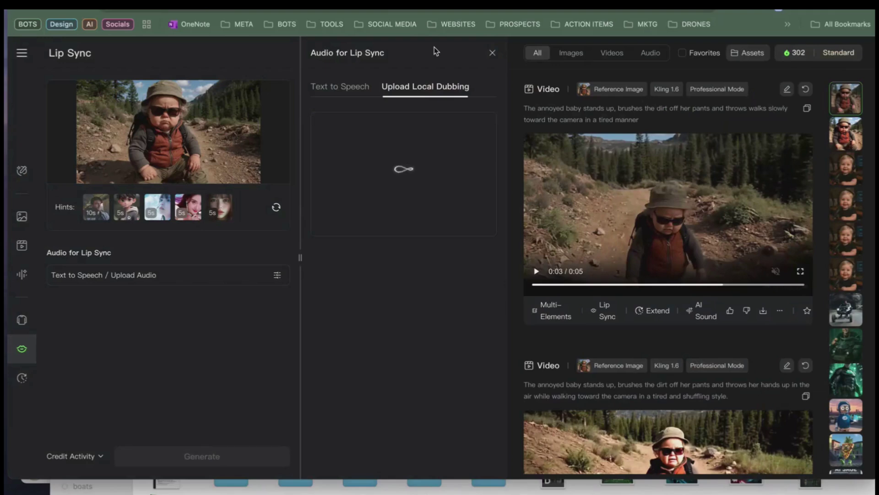
click(203, 459)
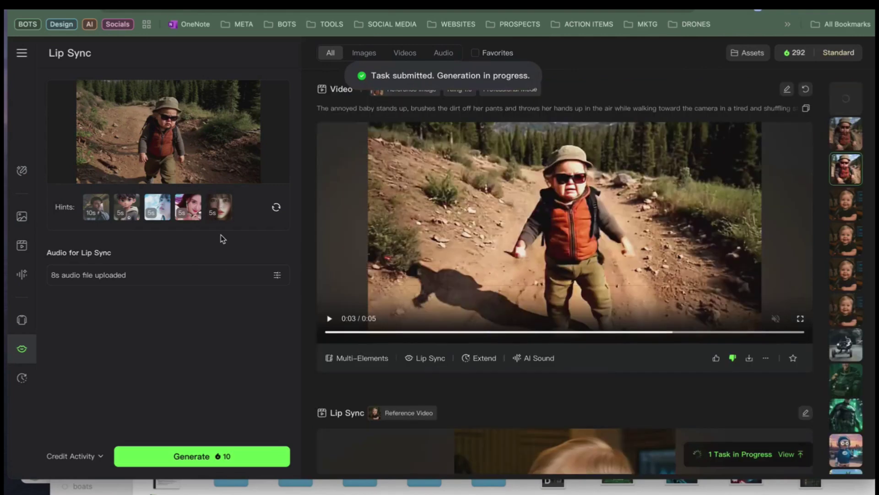
- Play the generated lip-sync video of the hiking baby and download it
click(801, 456)
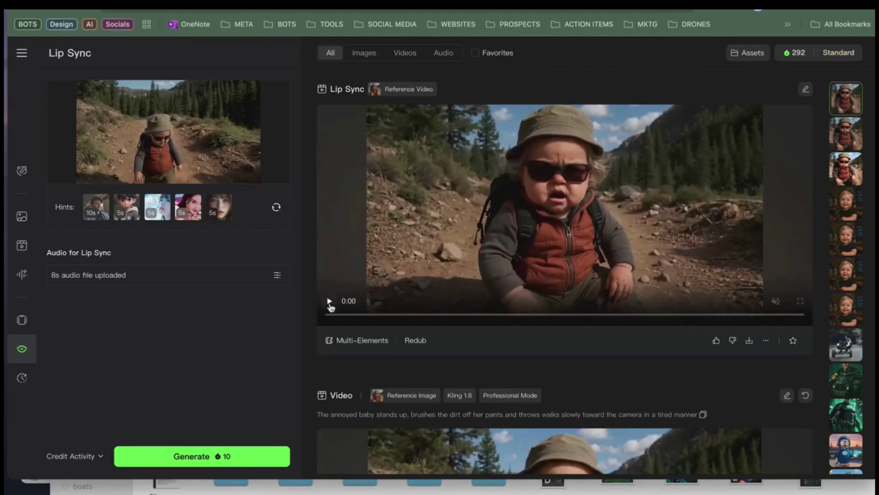
click(329, 300)
click(592, 135)
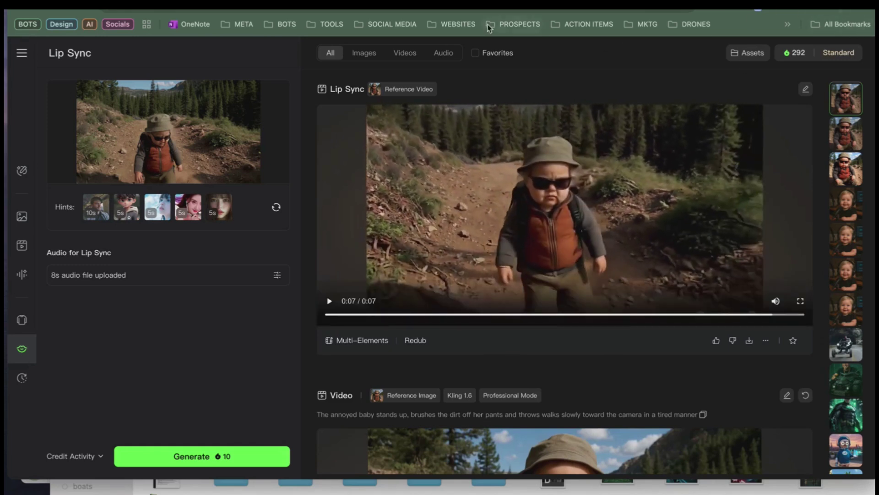
click(350, 290)
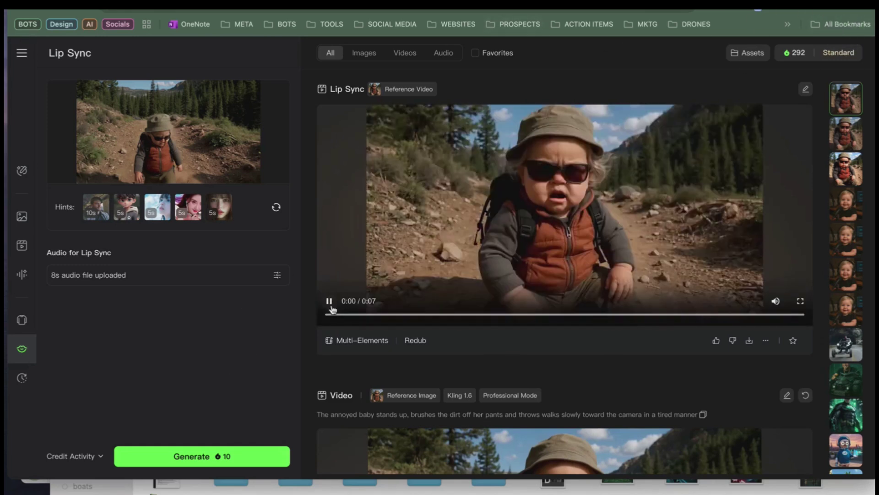
click(331, 303)
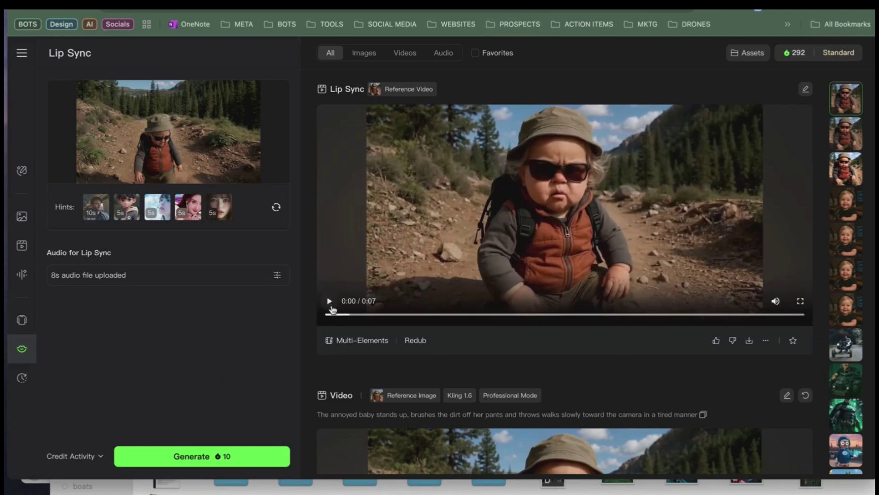
click(749, 340)
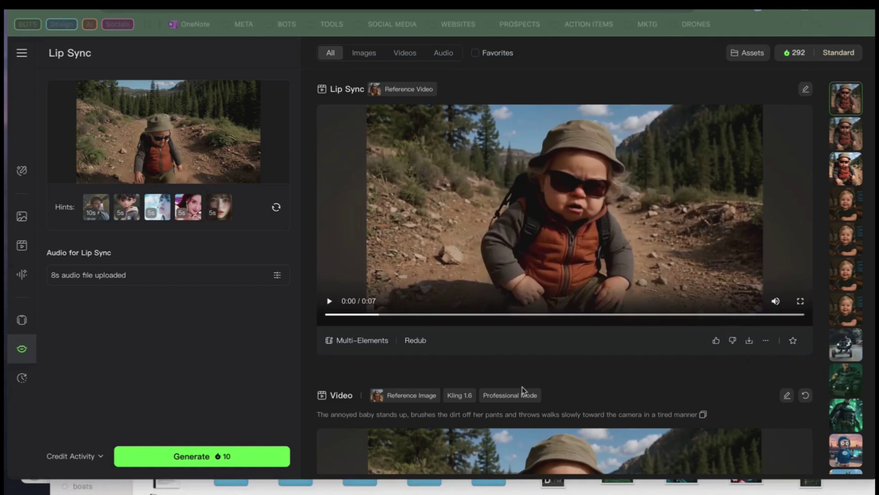
- Switch to a new CapCut project, import Work (5).mp4 and Work (2).mp4 from Downloads, and place Work (2).mp4 on the timeline
mouse_move(593, 488)
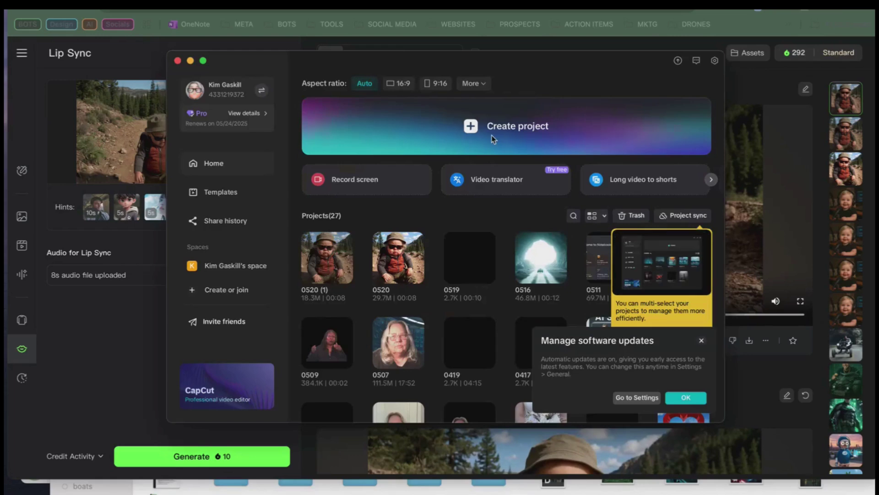
click(340, 119)
click(142, 57)
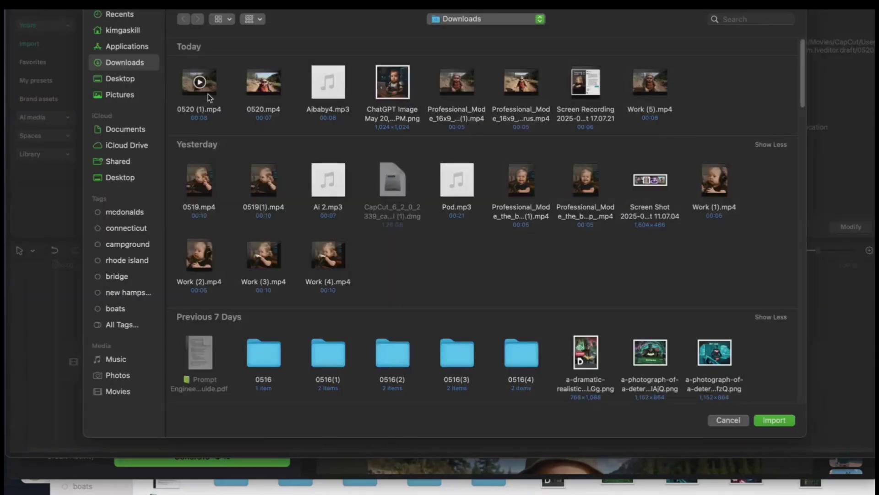
double_click(210, 93)
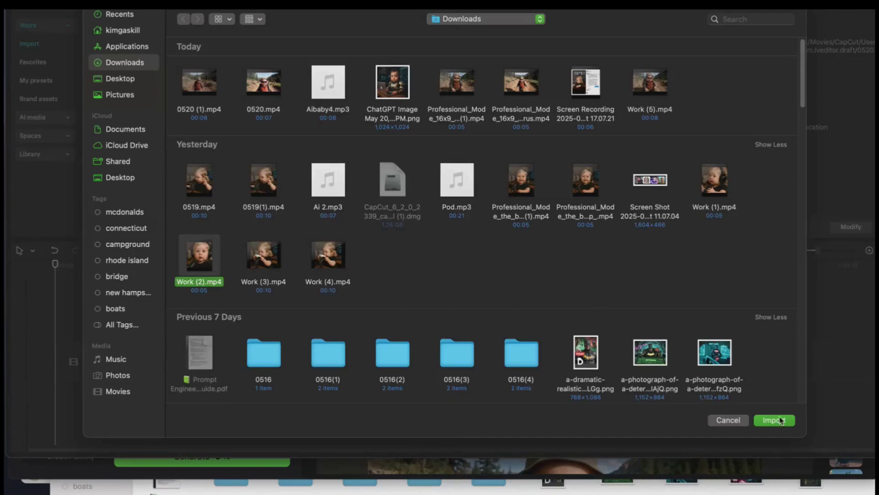
click(778, 420)
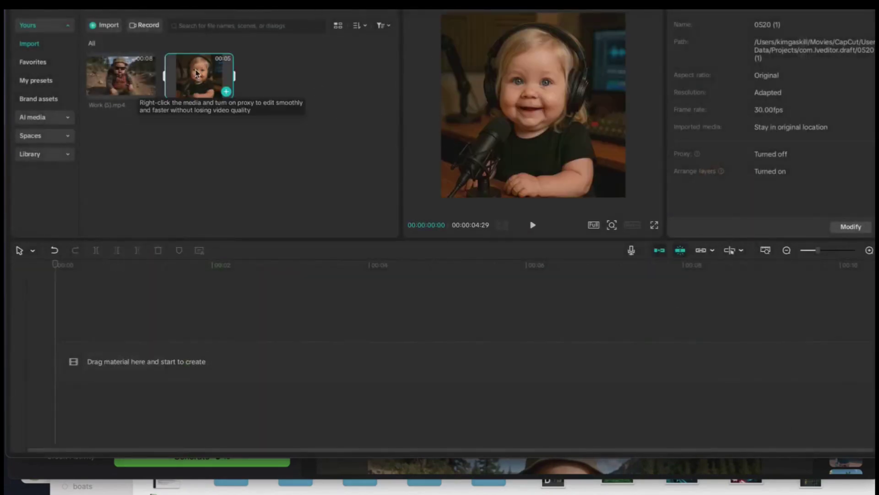
drag(200, 76, 114, 338)
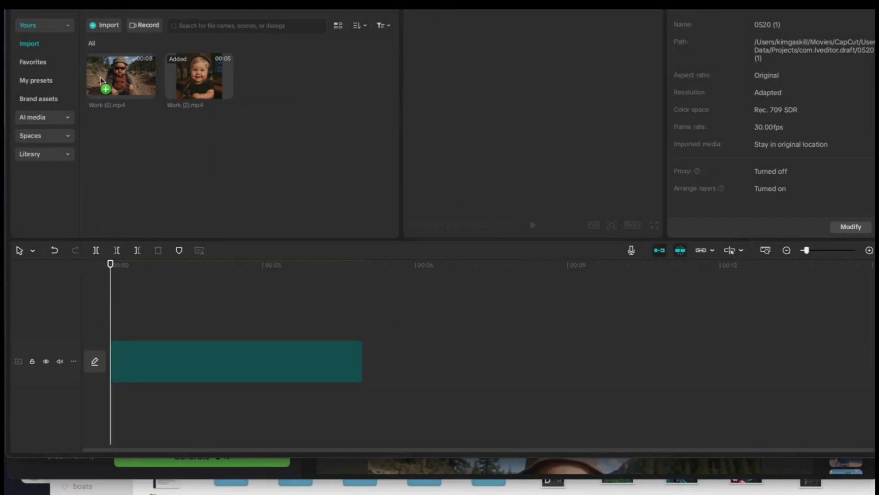
- Place Work (5).mp4 directly after Work (2).mp4 on the timeline and play the two-clip sequence
drag(101, 80, 386, 350)
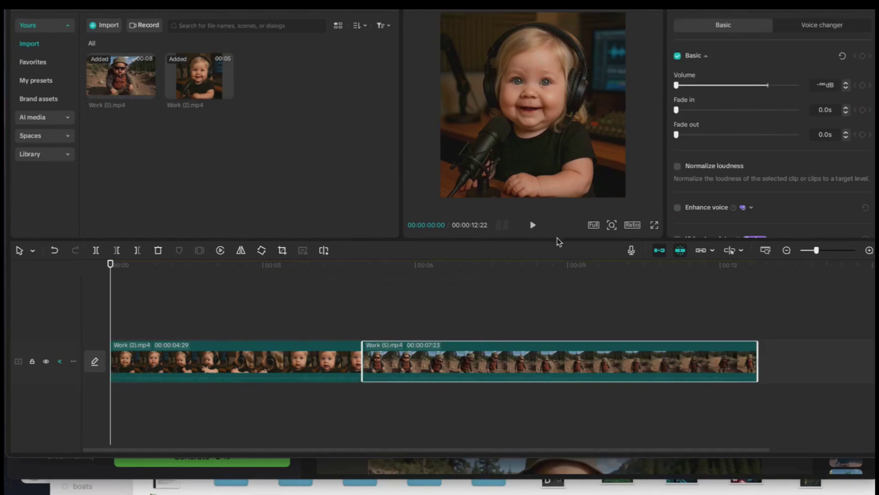
click(533, 225)
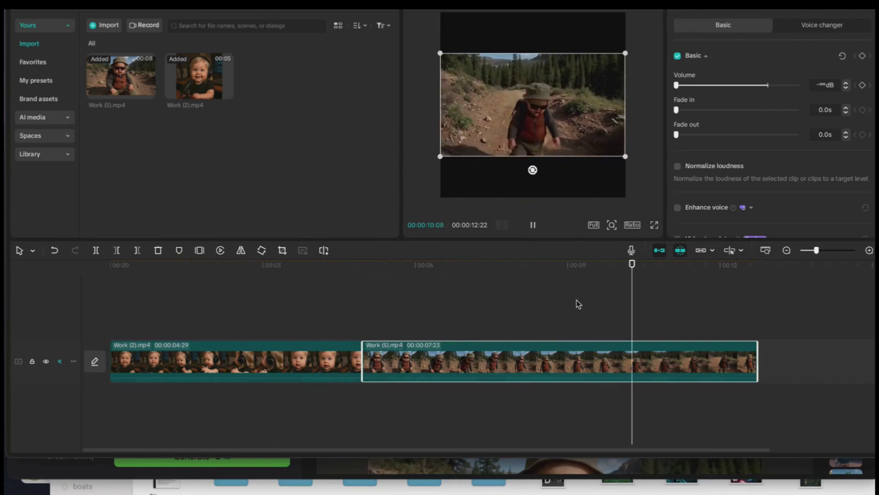
click(532, 225)
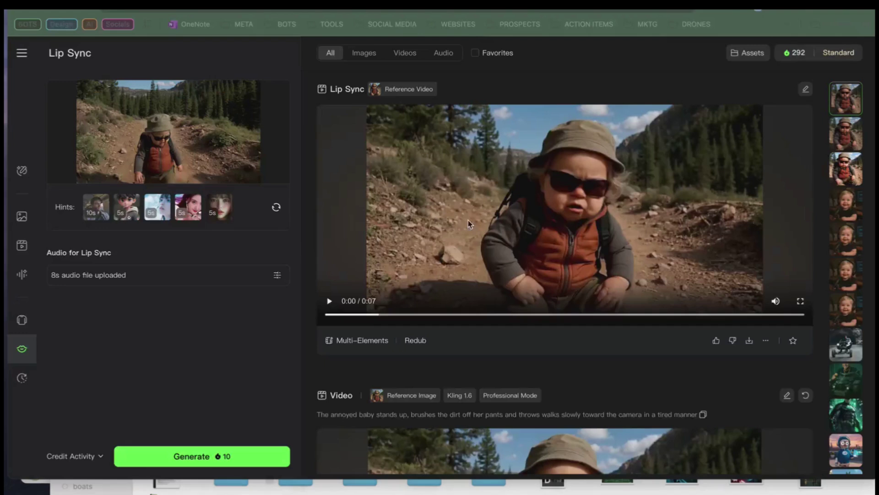
- Switch to Riffusion in a new browser tab, generate songs from "creative up tempo riff and beats", and play the second new song
key(alt+Tab)
key(ctrl+t)
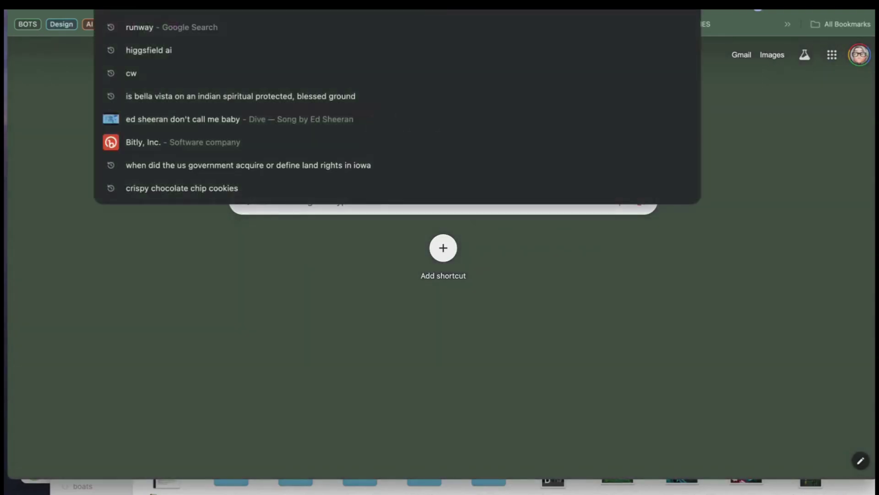
text(su)
key(Return)
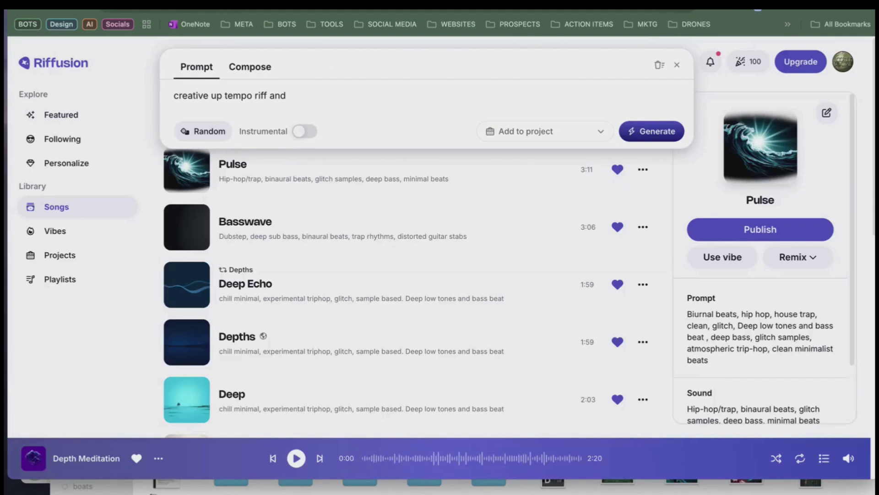
text(s)
key(Return)
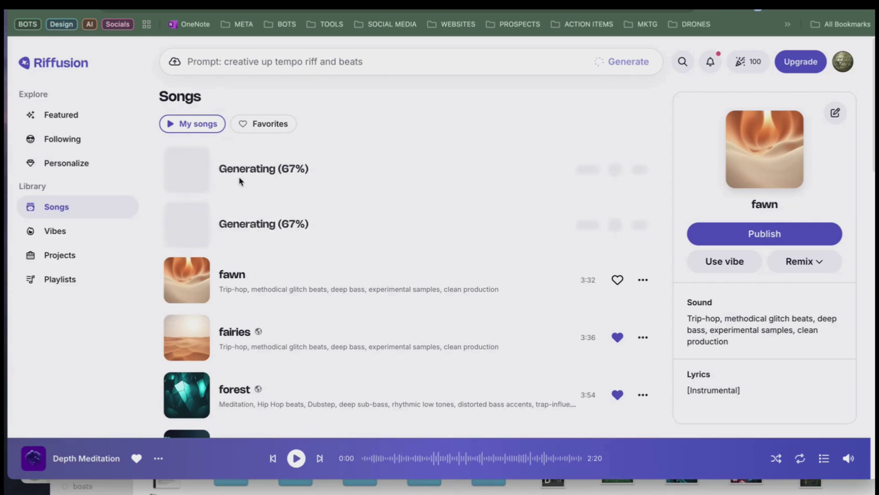
click(187, 227)
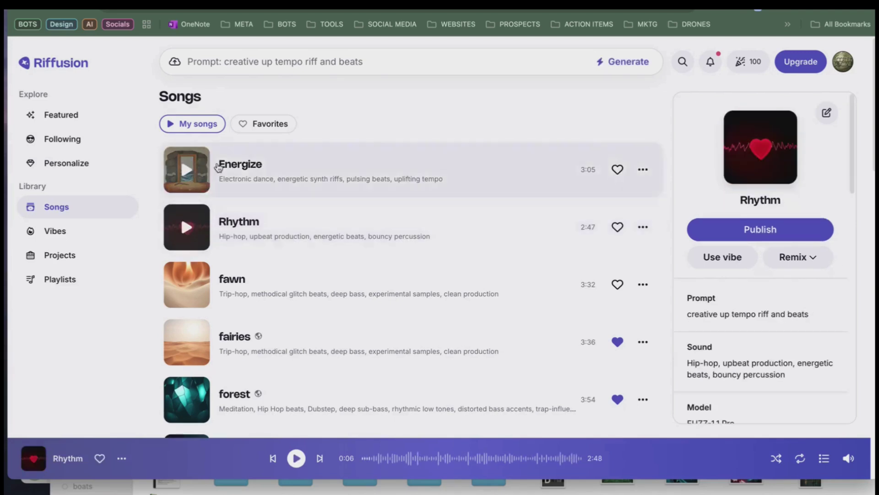
- Trim the Energize song to the range 0:00 to 0:07.9 and save it as a new version
click(643, 170)
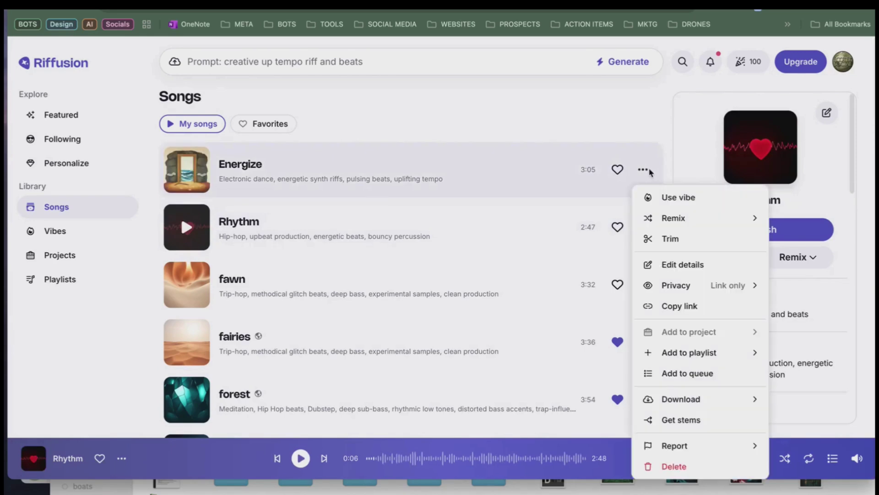
click(666, 238)
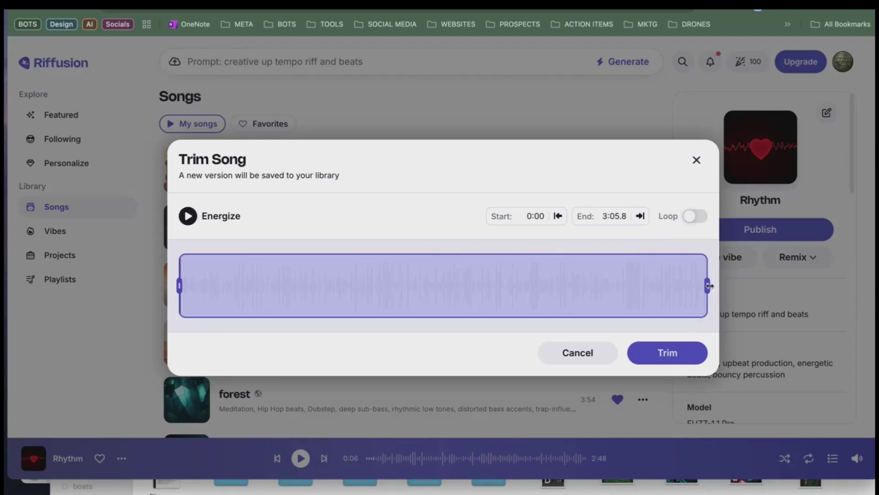
drag(707, 285, 701, 285)
drag(637, 286, 201, 279)
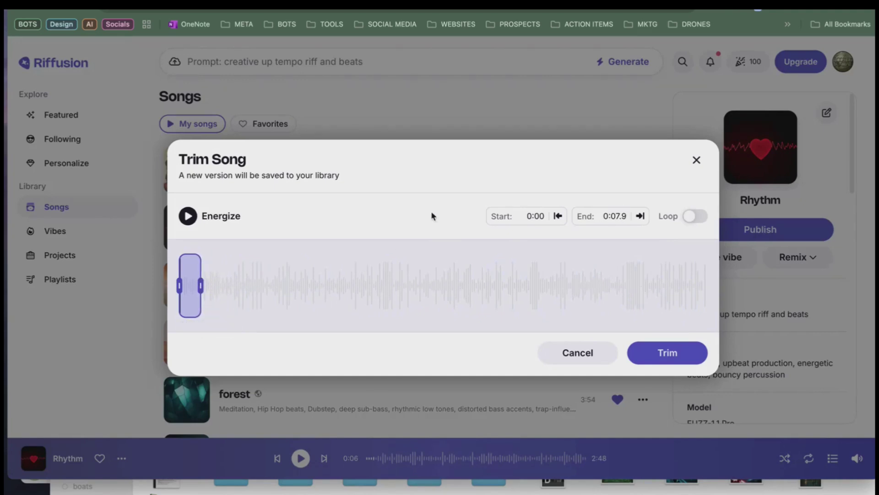
click(706, 357)
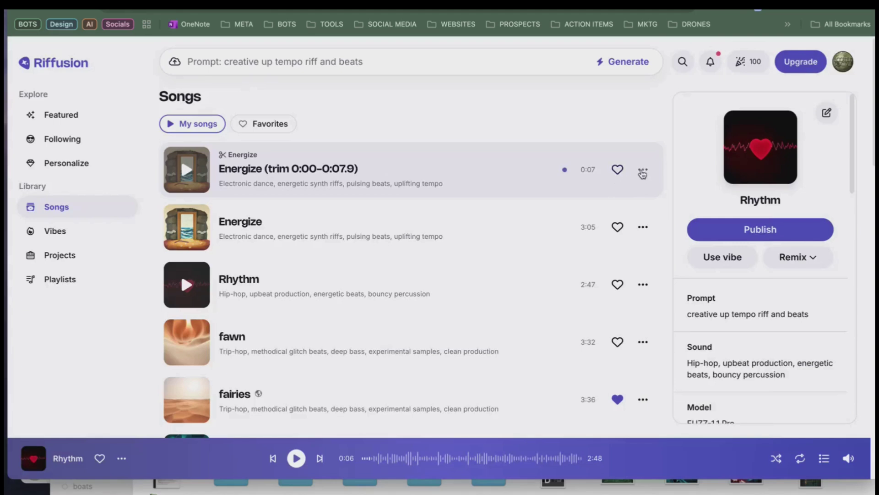
- Download the trimmed Energize song as an MP3
click(643, 169)
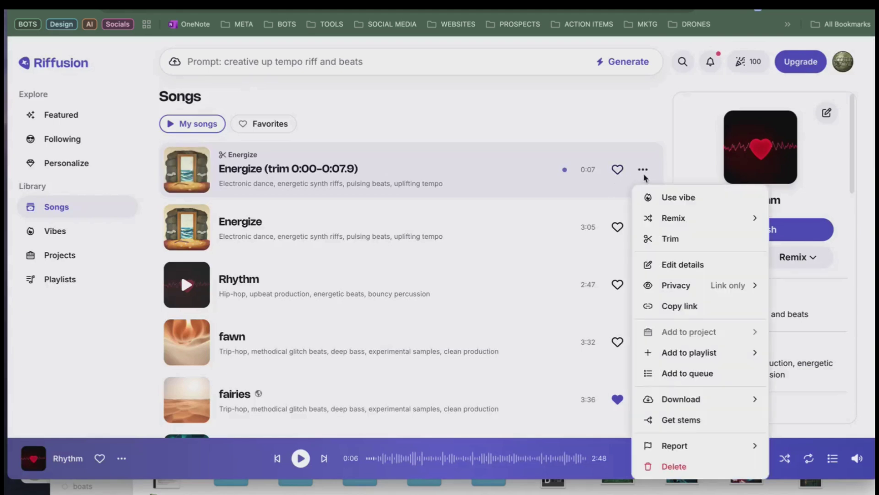
mouse_move(686, 293)
mouse_move(733, 401)
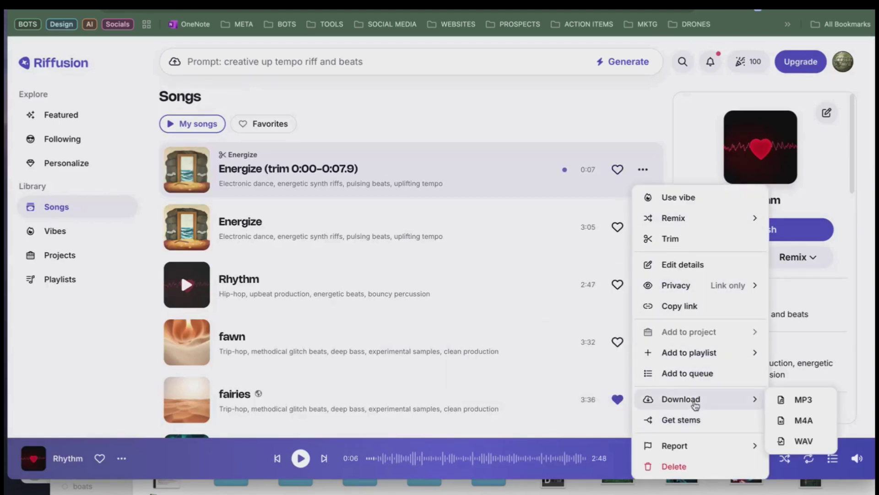
click(797, 400)
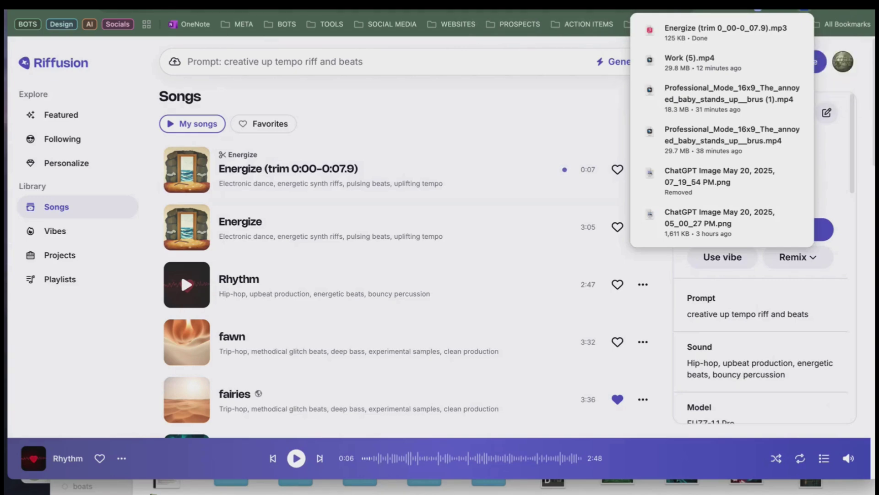
- Switch back to CapCut and delete the Work (2).mp4 clip from the timeline
click(584, 486)
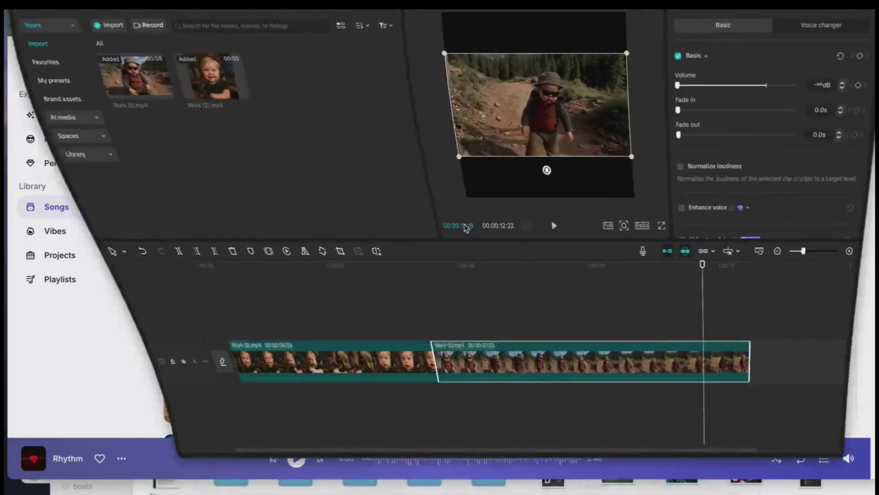
click(293, 373)
key(Delete)
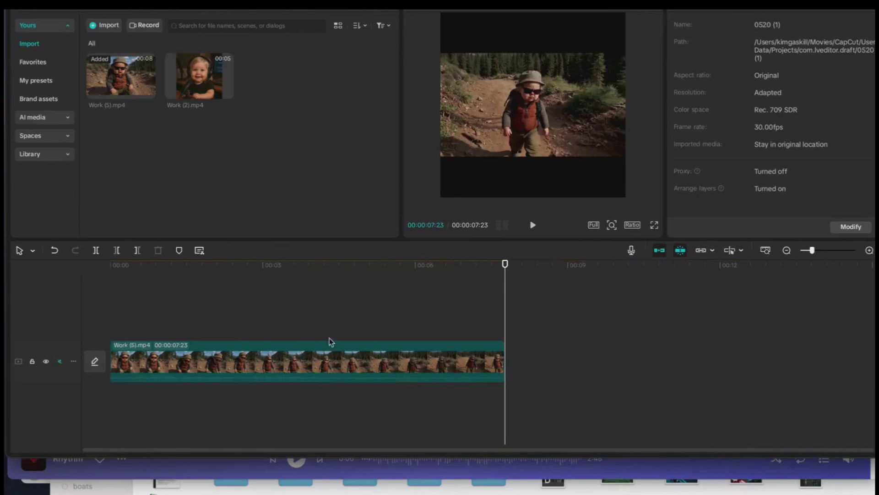
- Import the trimmed Energize MP3, place it at the start beneath Work (5).mp4, and shorten its end to match the video clip
drag(460, 273, 165, 279)
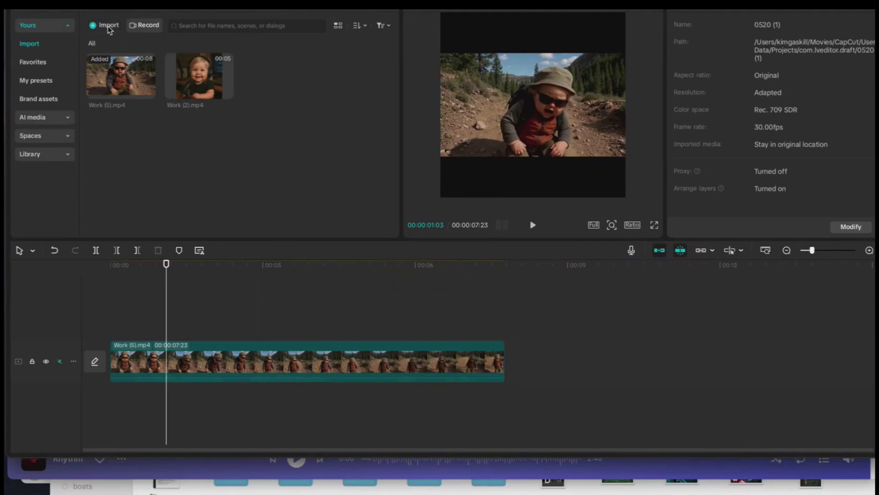
key(super+i)
double_click(456, 80)
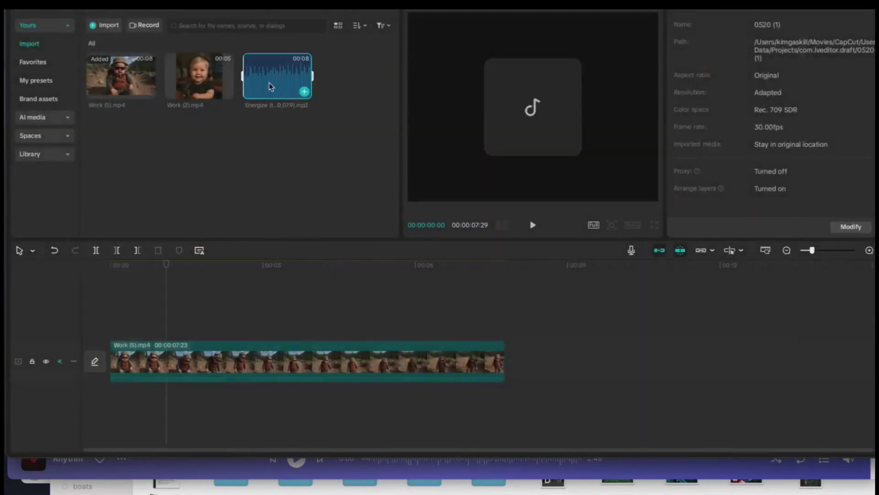
drag(272, 86, 110, 397)
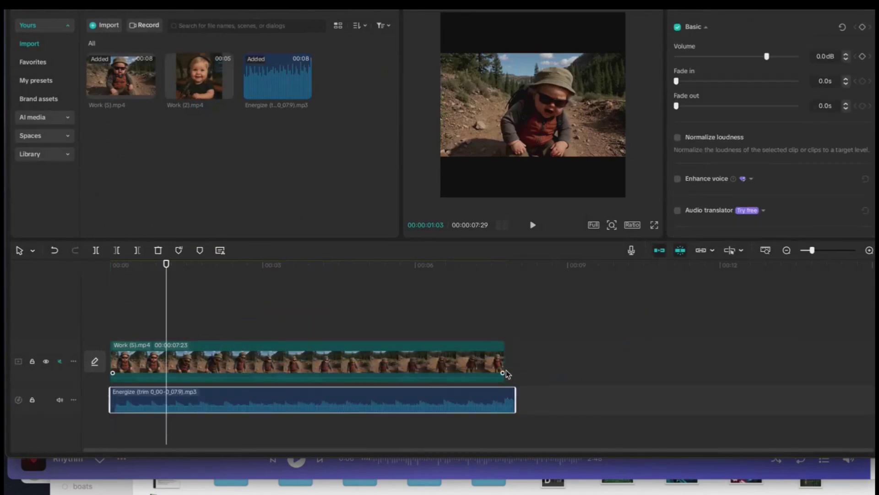
drag(515, 388, 506, 390)
- Play the hiking clip with the music from the start and unmute the video track's original audio
drag(165, 265, 110, 265)
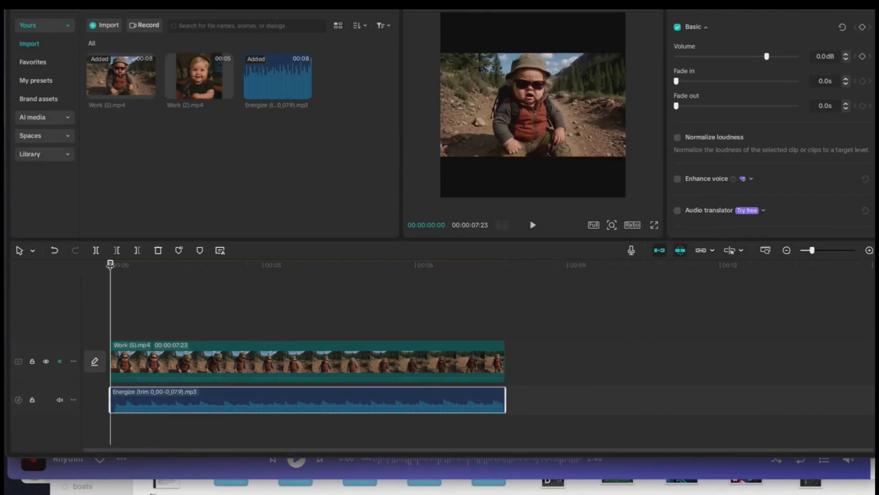
click(533, 225)
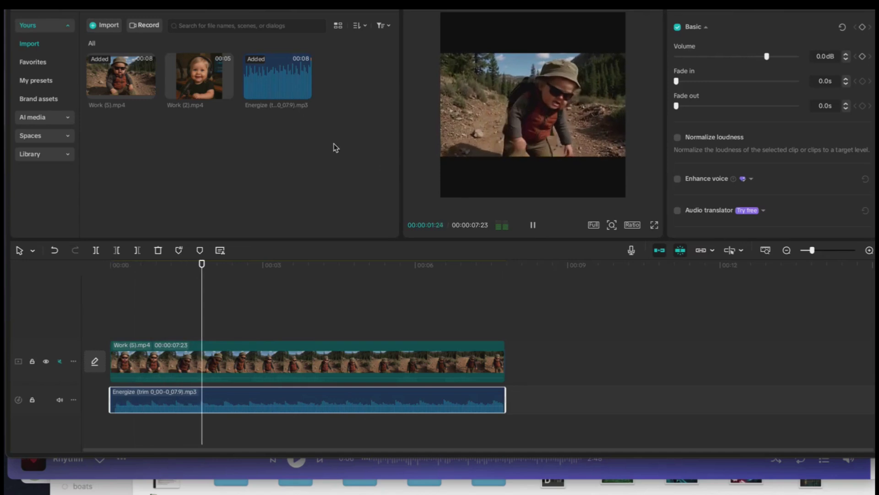
click(110, 265)
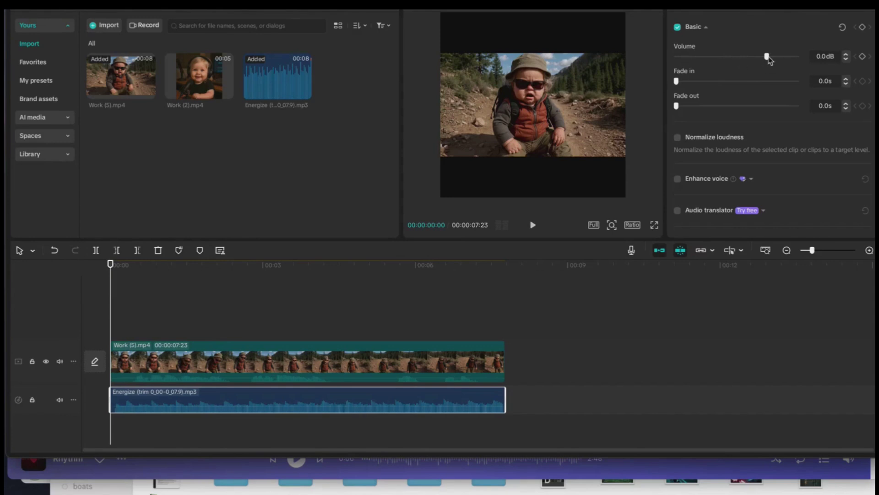
- Lower the Energize music volume to -10.2 dB and play the sequence from the start to check the balance
drag(767, 56, 751, 56)
click(564, 270)
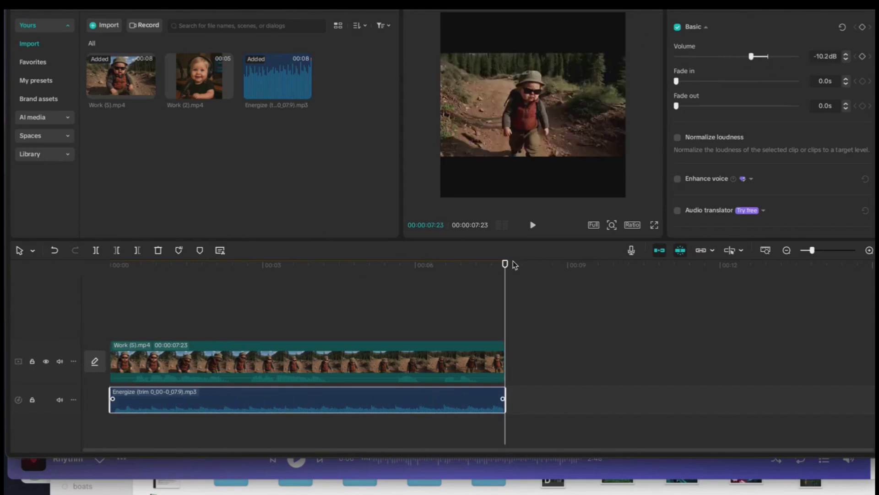
drag(505, 266, 157, 264)
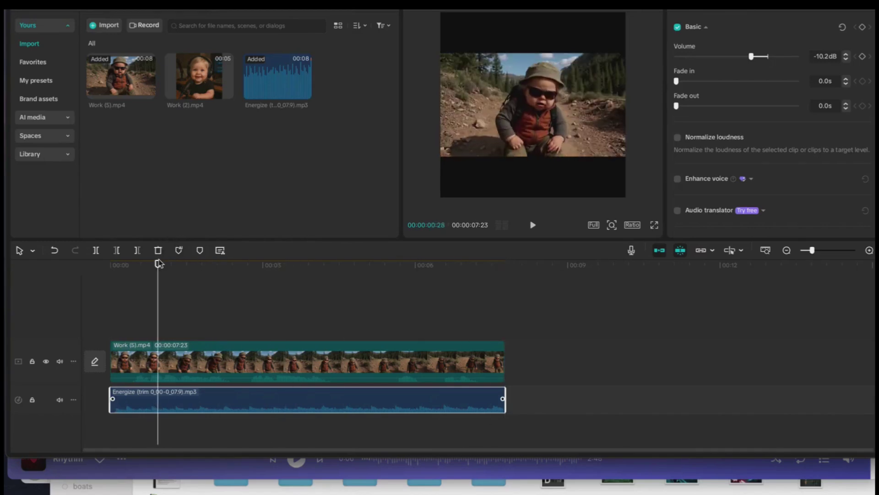
drag(158, 265, 111, 265)
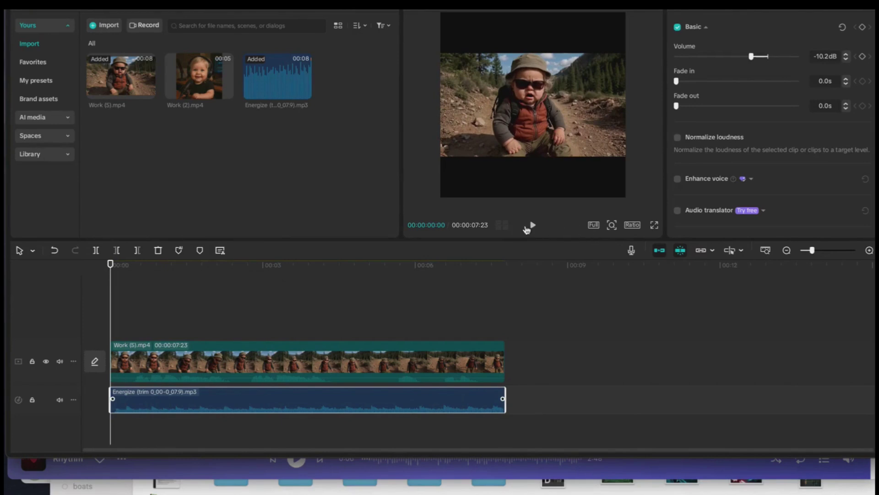
click(533, 225)
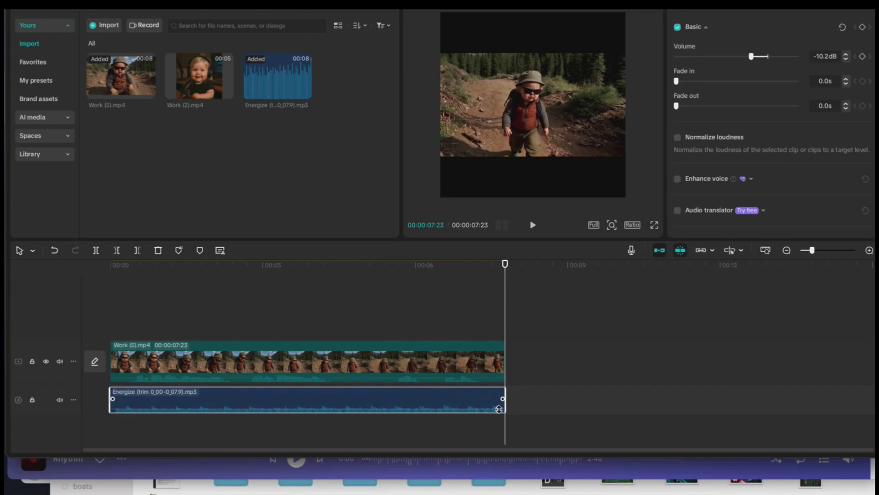
- Set a 1.4 s fade out on the Energize music and play the last part of the sequence
drag(505, 264, 494, 264)
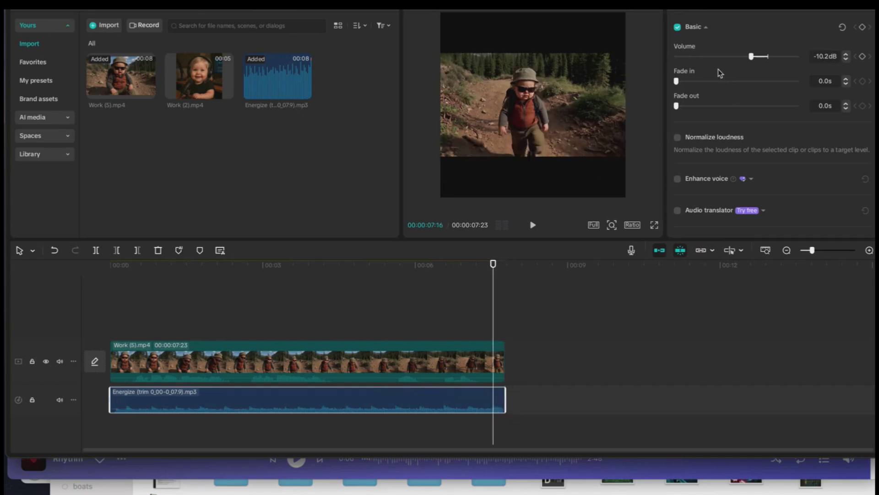
drag(676, 107, 698, 106)
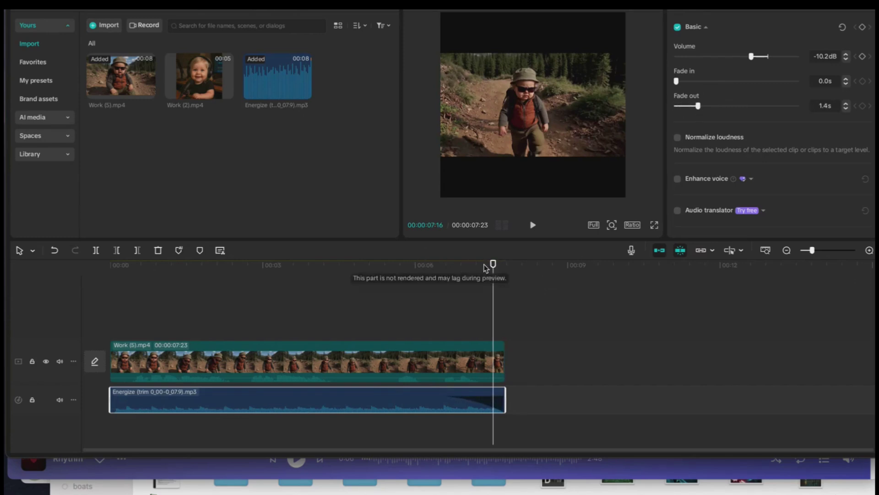
drag(493, 262, 390, 264)
click(536, 229)
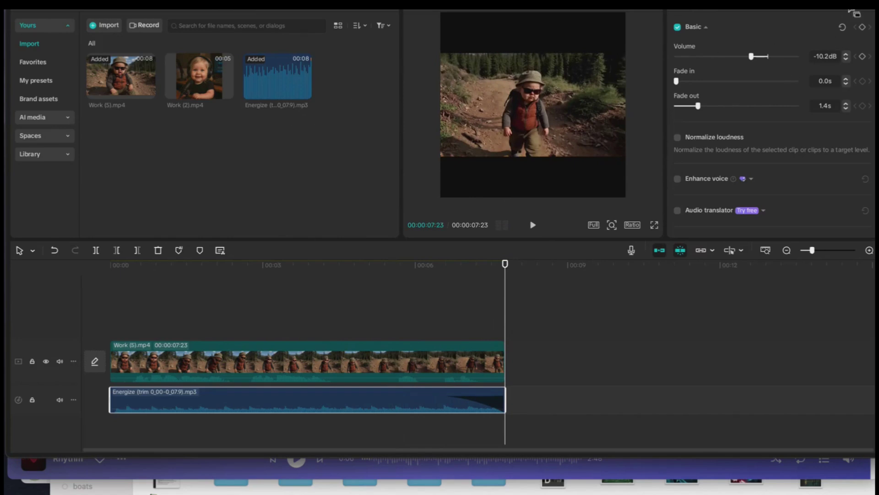
- Export the video as 0520 (1)(1) to Downloads in 1080P H.264 mp4 at 30fps without a watermark
key(super+e)
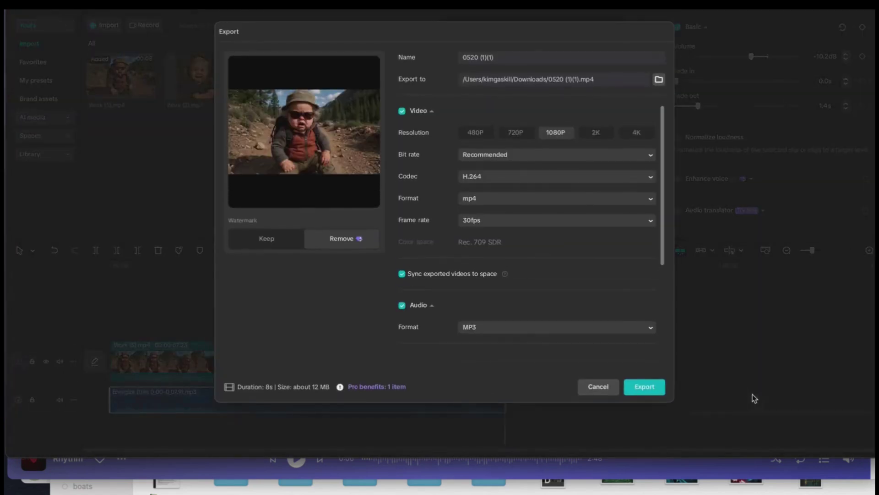
click(644, 387)
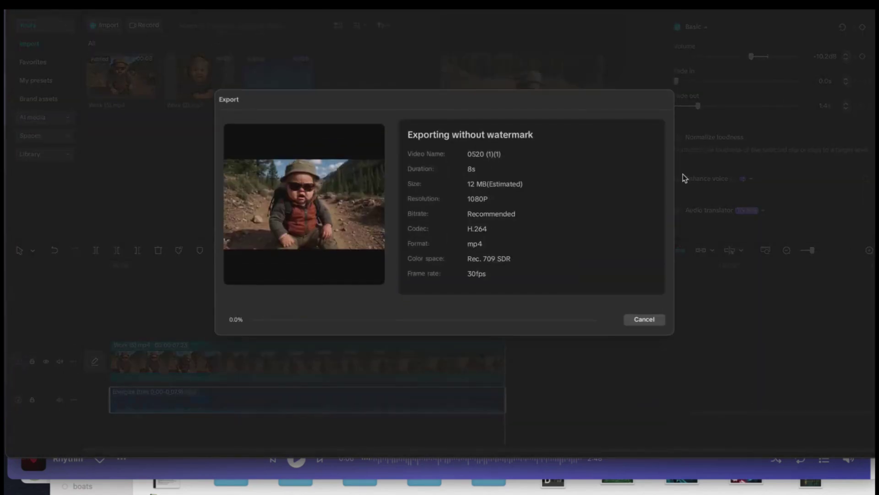